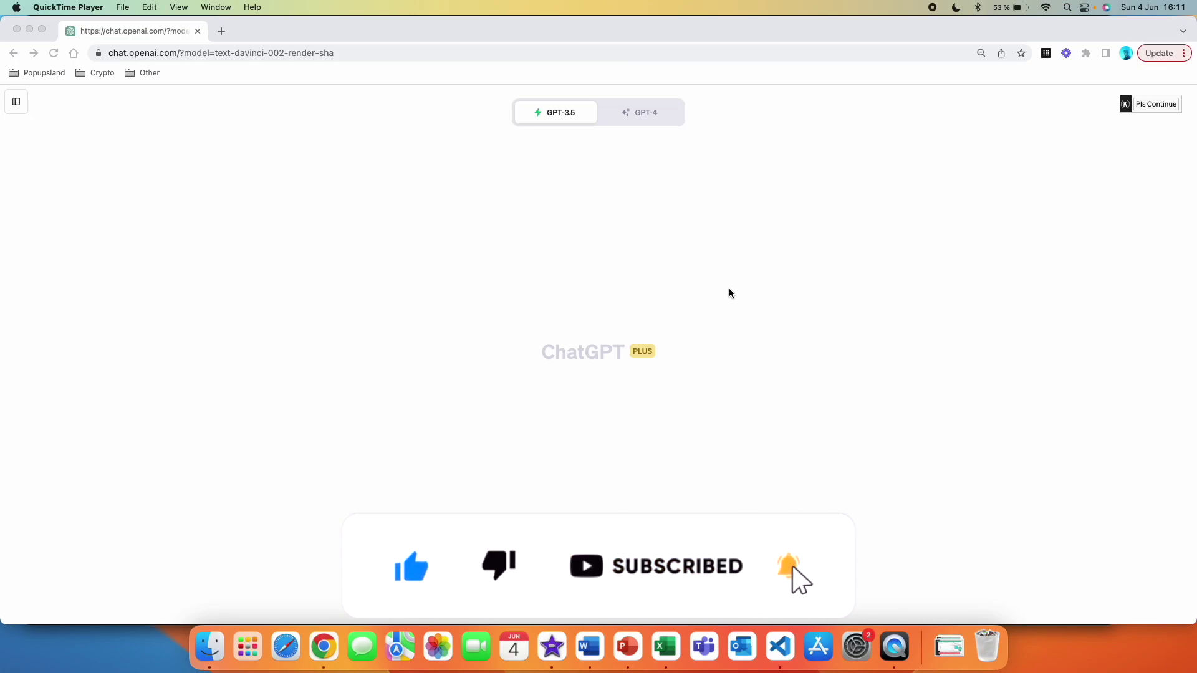
Bring the Chrome window with the empty new ChatGPT chat to the front.
left_click(730, 293)
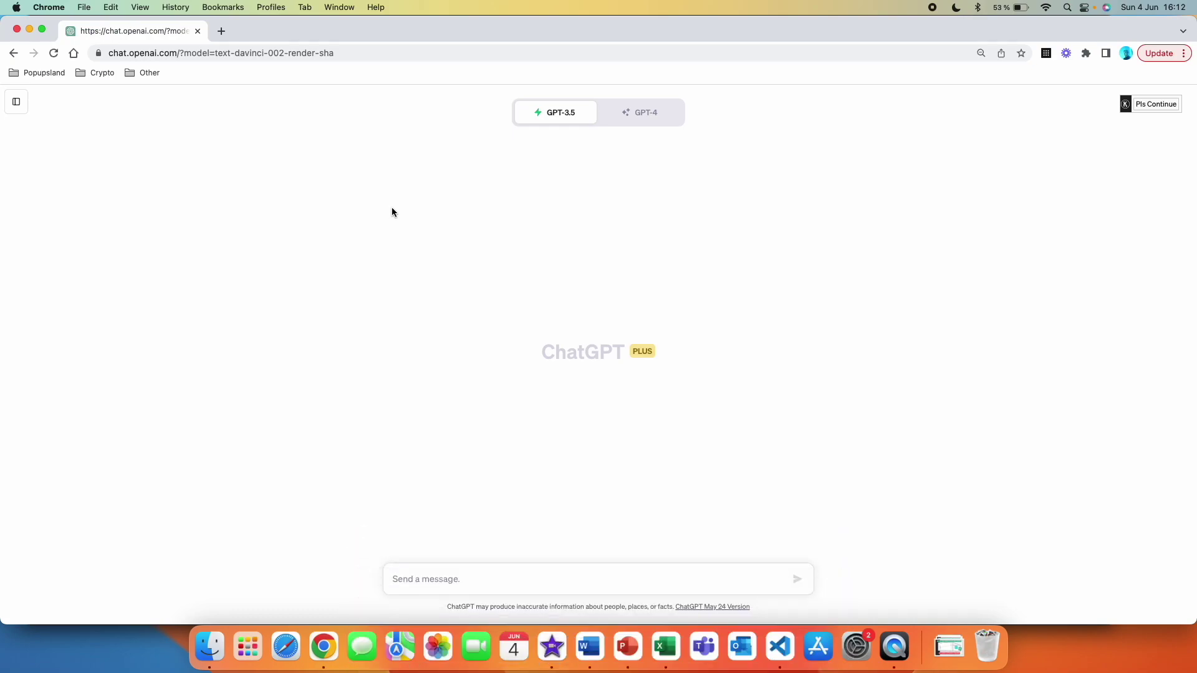
Switch the new chat's model to GPT-4 with plugins.
left_click(651, 117)
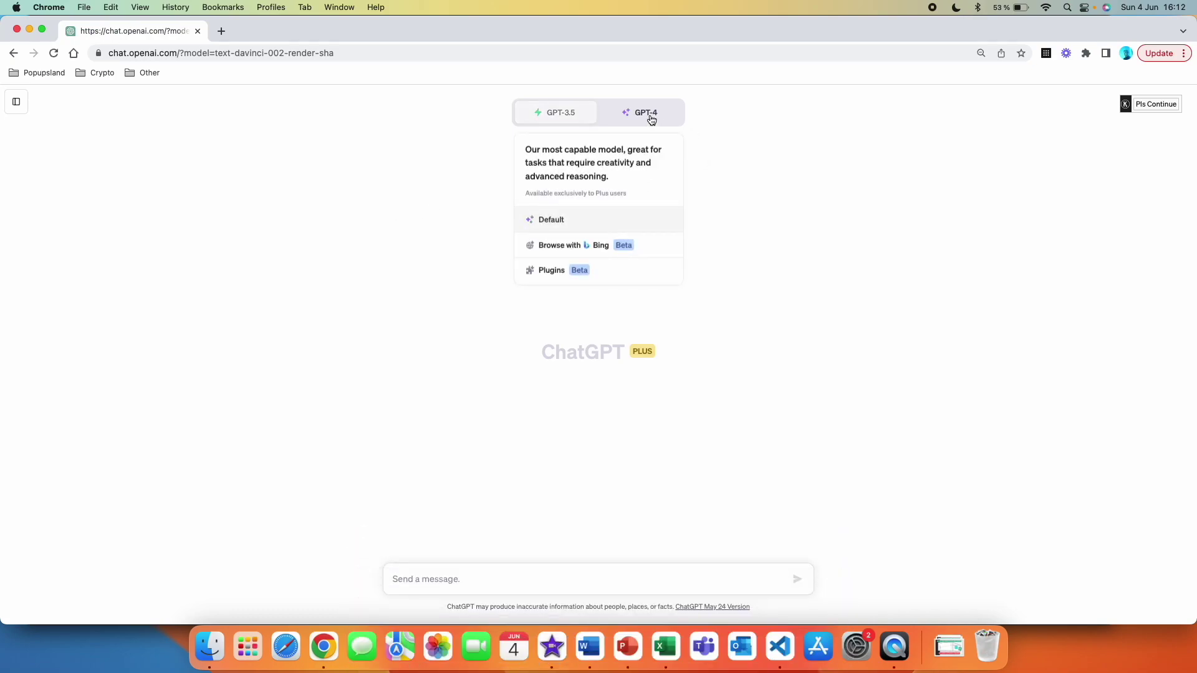
left_click(617, 272)
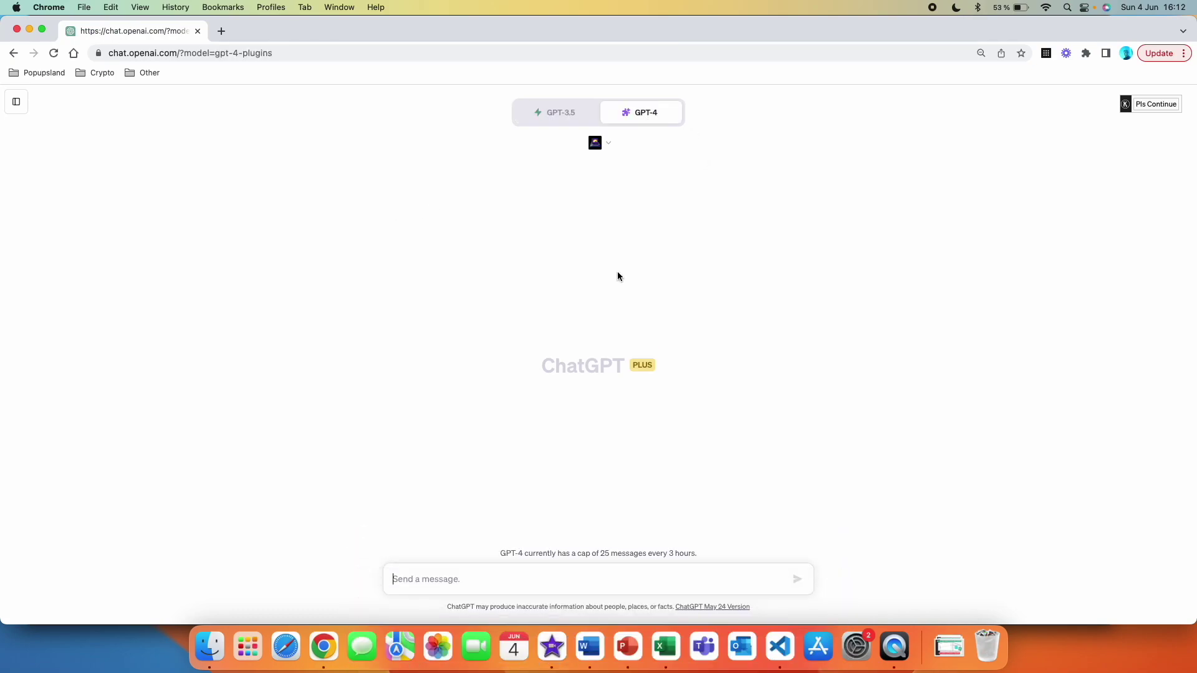
left_click(606, 144)
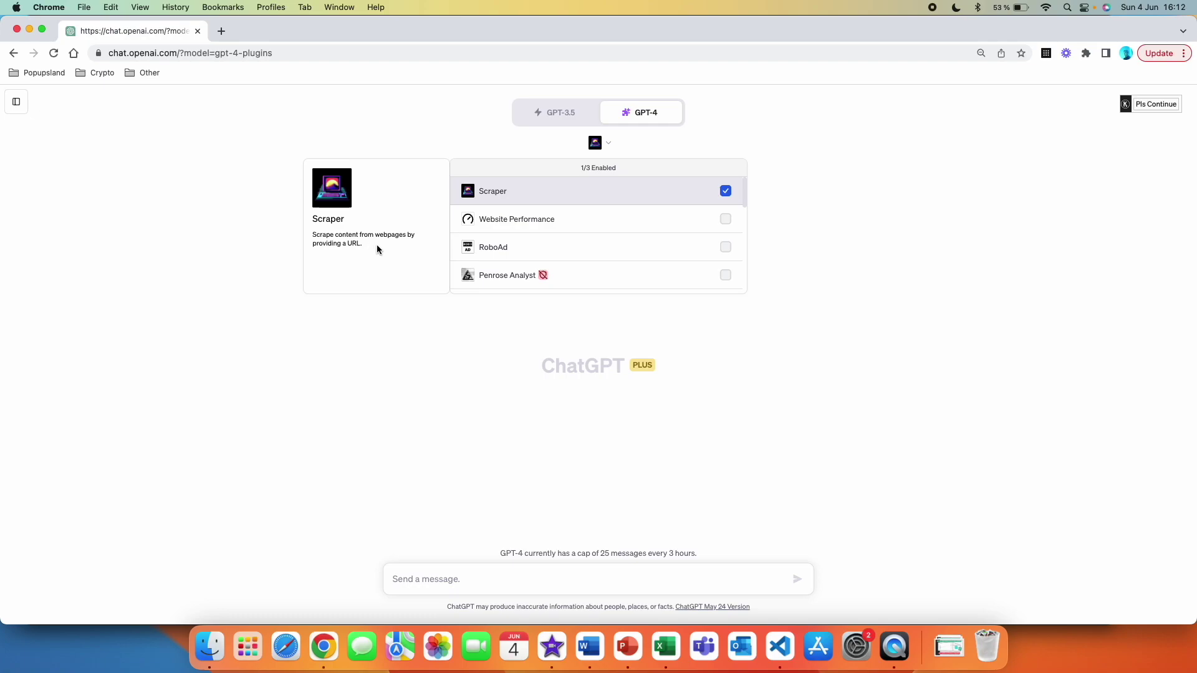
Search the plugin store for 'scraper', then close the store.
scroll(602, 195, "down", 5)
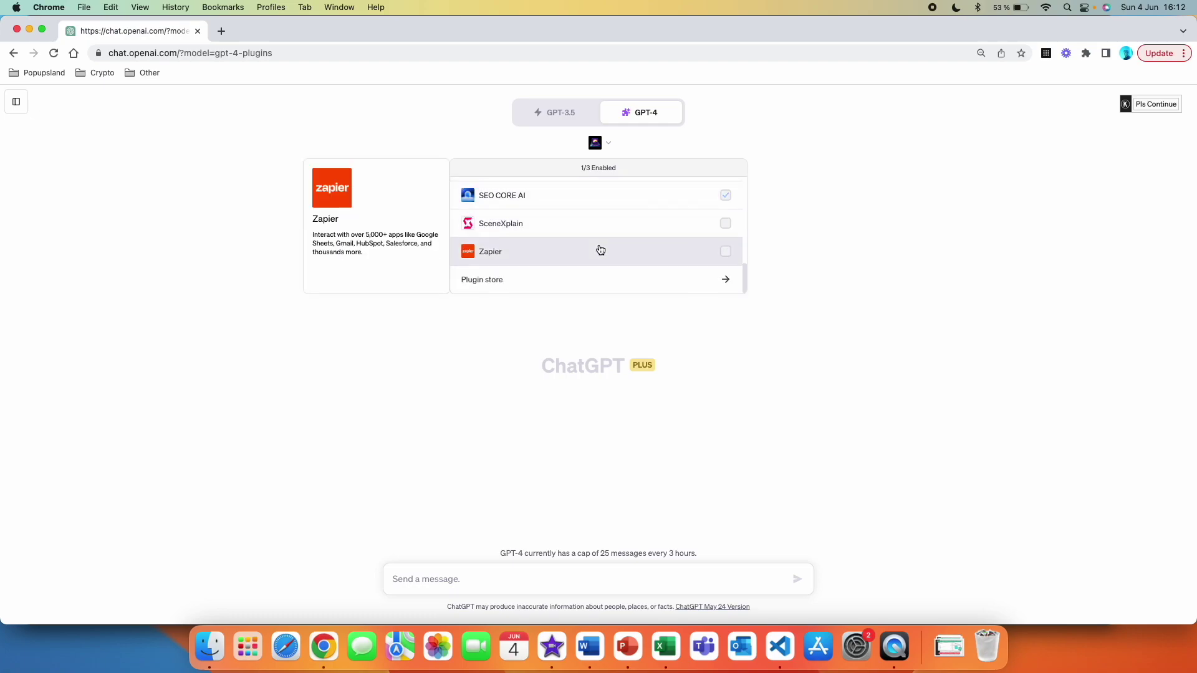
left_click(596, 284)
left_click(482, 246)
type("s")
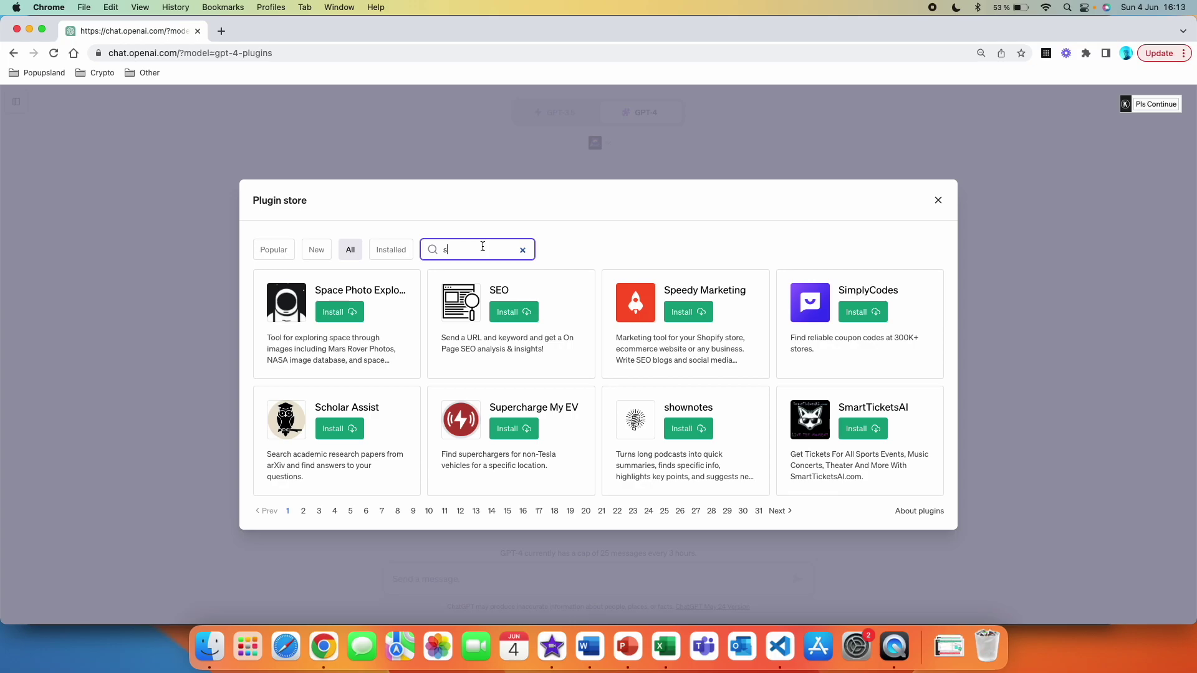
type("craper")
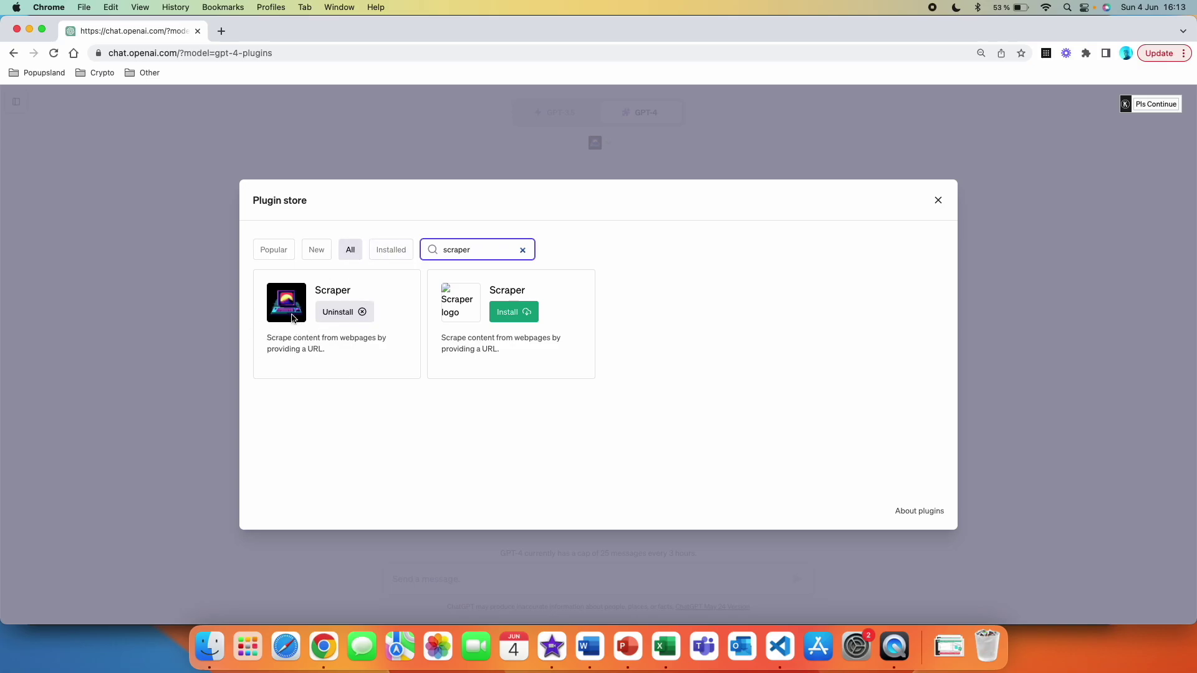
key("Escape")
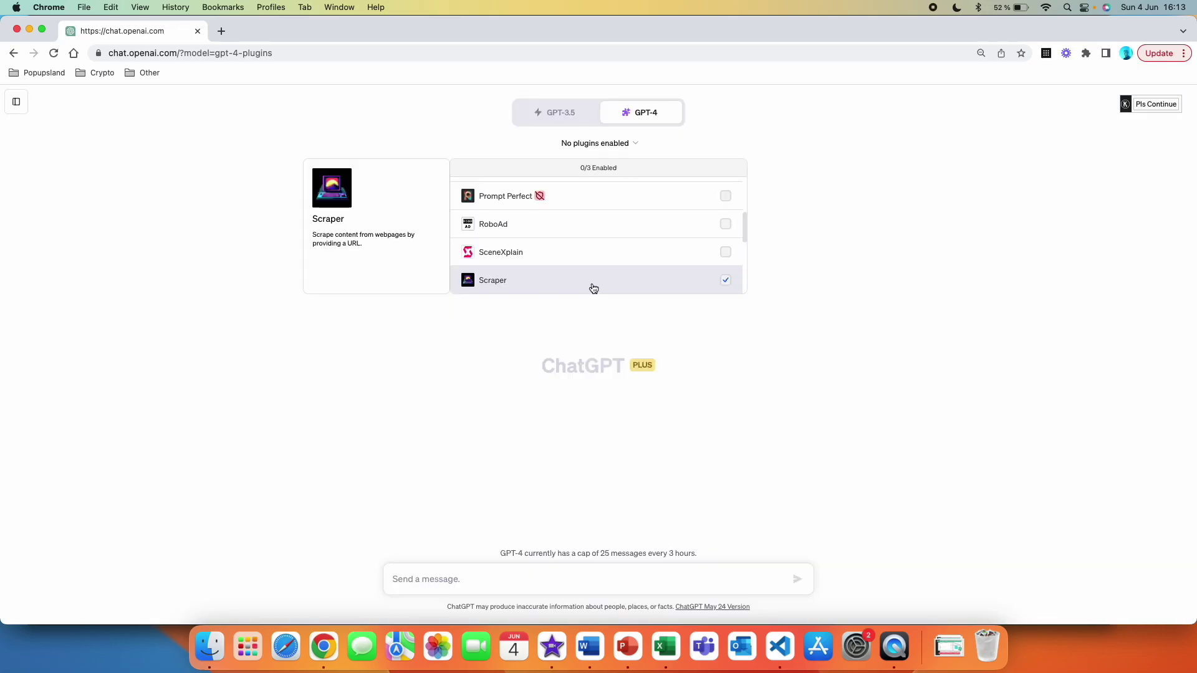
left_click(727, 283)
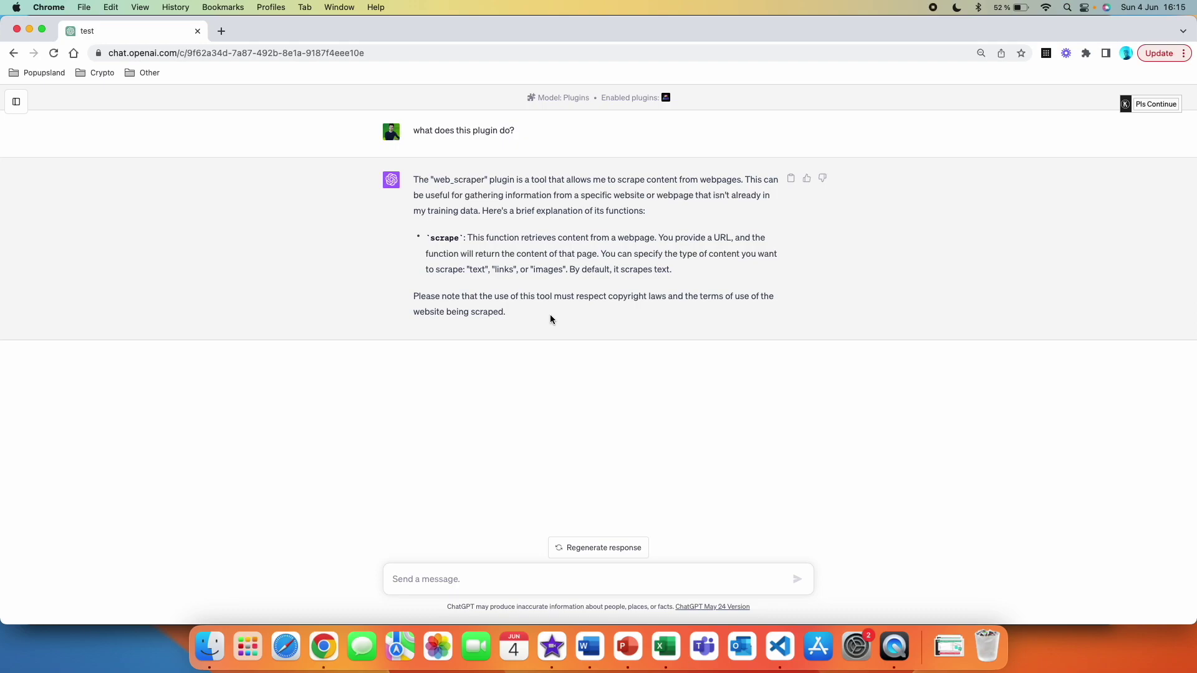
type("please scrape https://openai.com/ for text")
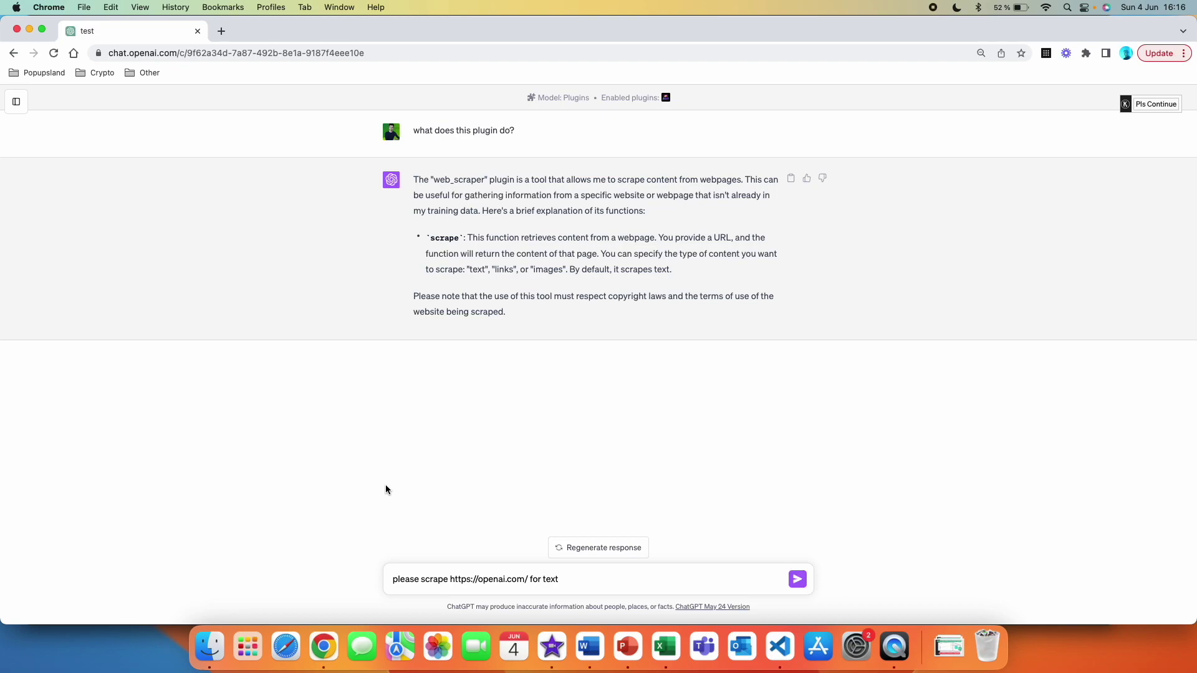
Send the text-scrape request and select 'Creating safe AGI that benefits all of humanity' in the reply.
left_click(800, 581)
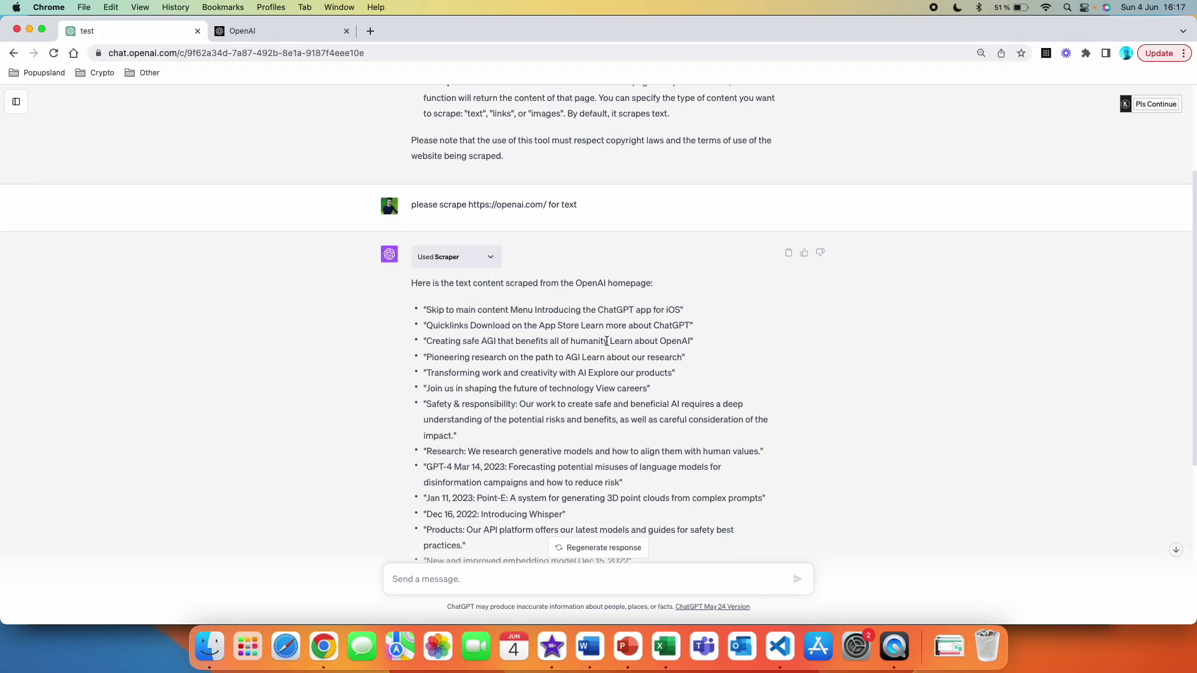
left_click_drag(608, 341, 427, 339)
key("super+c")
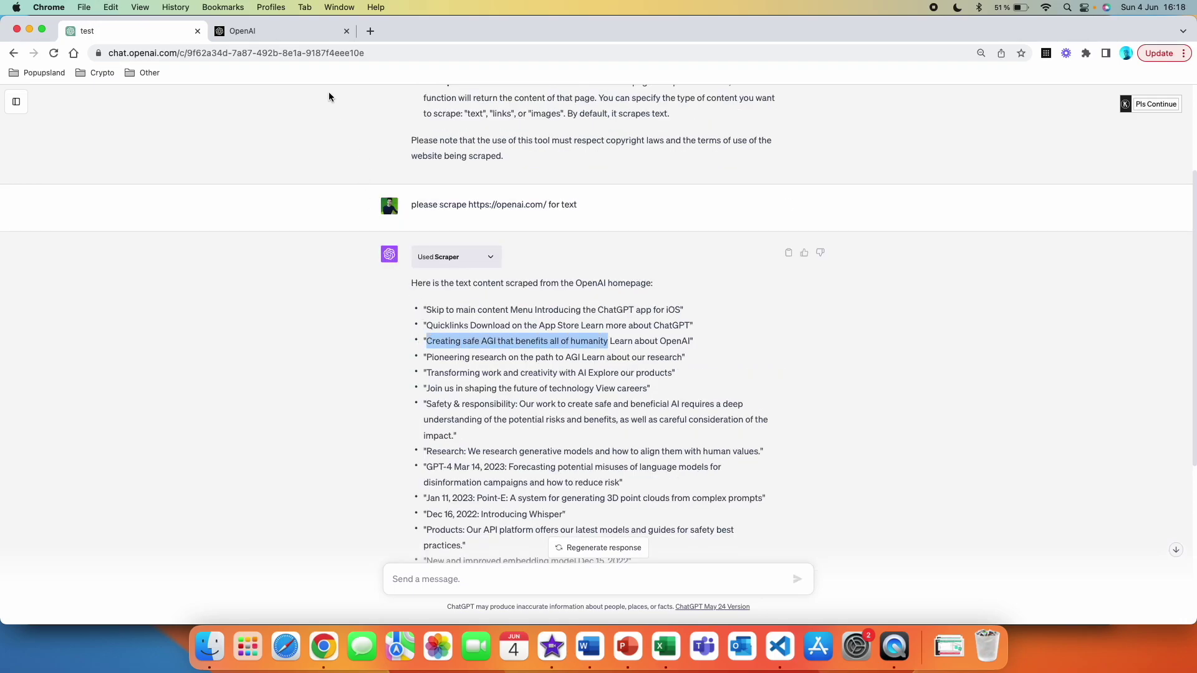
Find the copied AGI mission phrase on the openai.com page.
left_click(284, 30)
key("super+f")
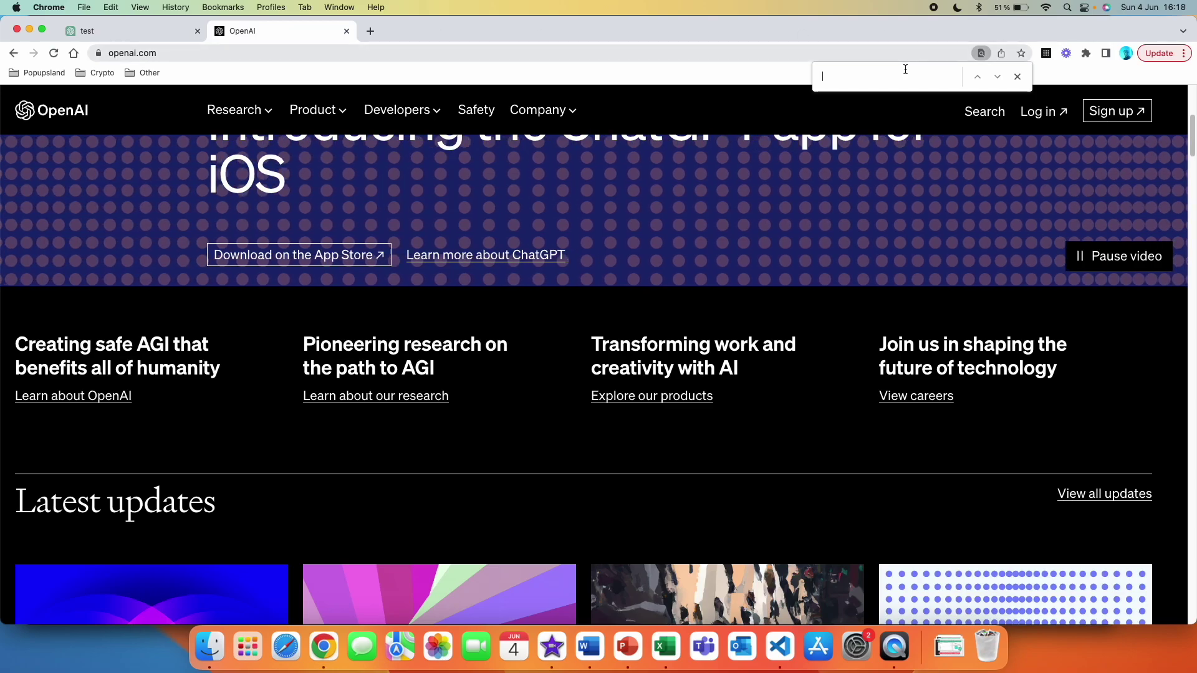
key("super+v")
scroll(759, 332, "up", 5)
scroll(222, 318, "down", 8)
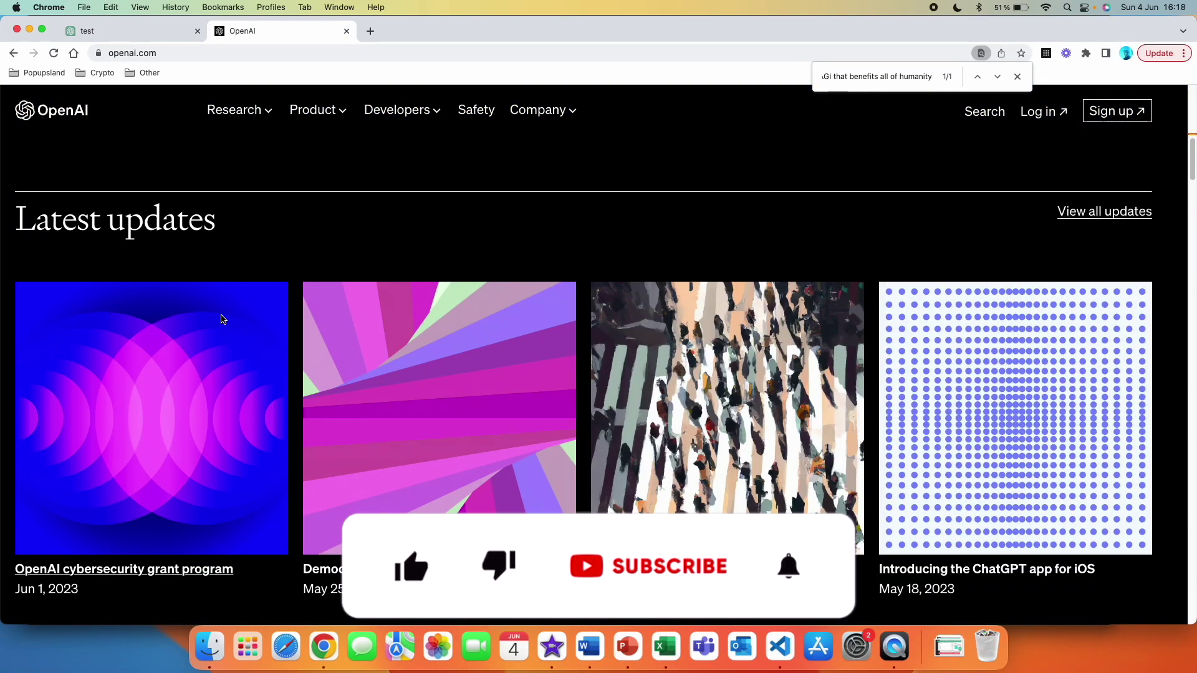
scroll(166, 489, "up", 6)
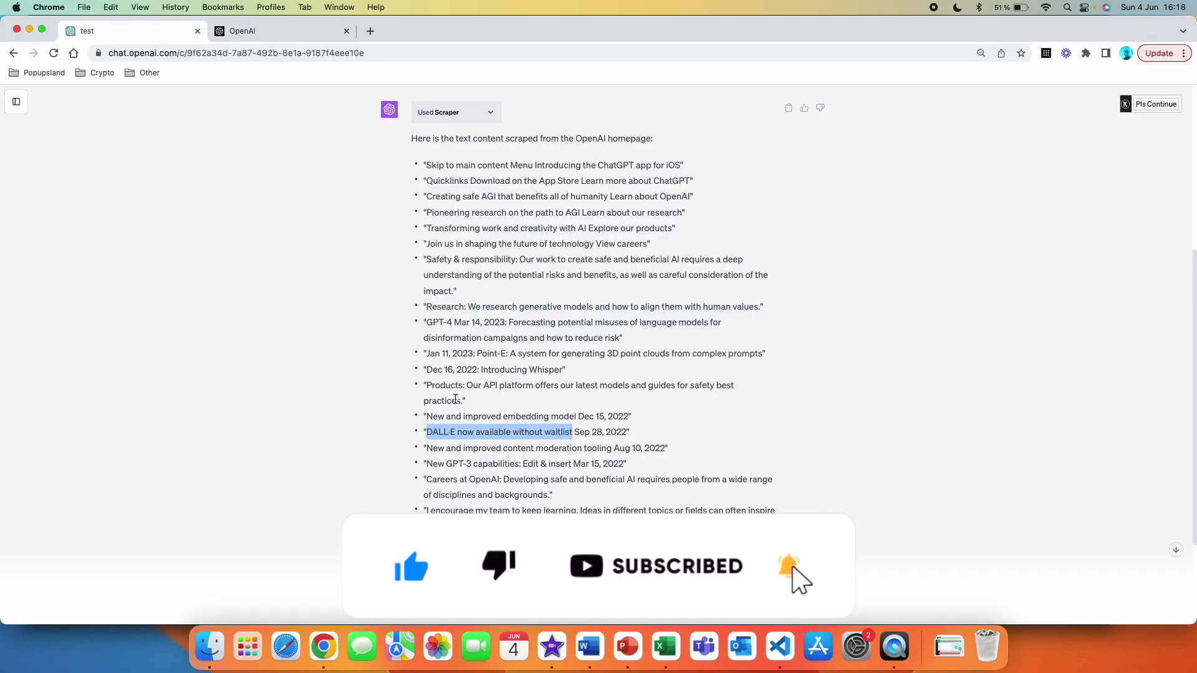
Search openai.com for the DALL·E waitlist headline, then paste the links-scrape request in ChatGPT.
left_click(270, 30)
key("super+f")
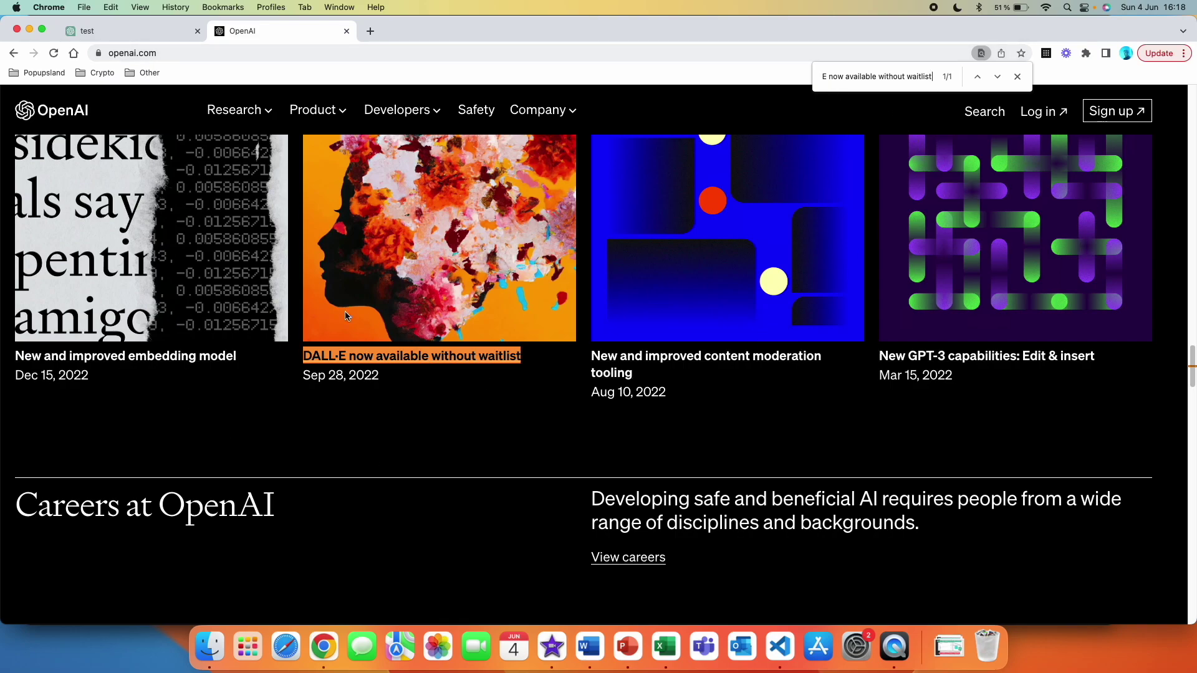
key("ctrl+shift+Tab")
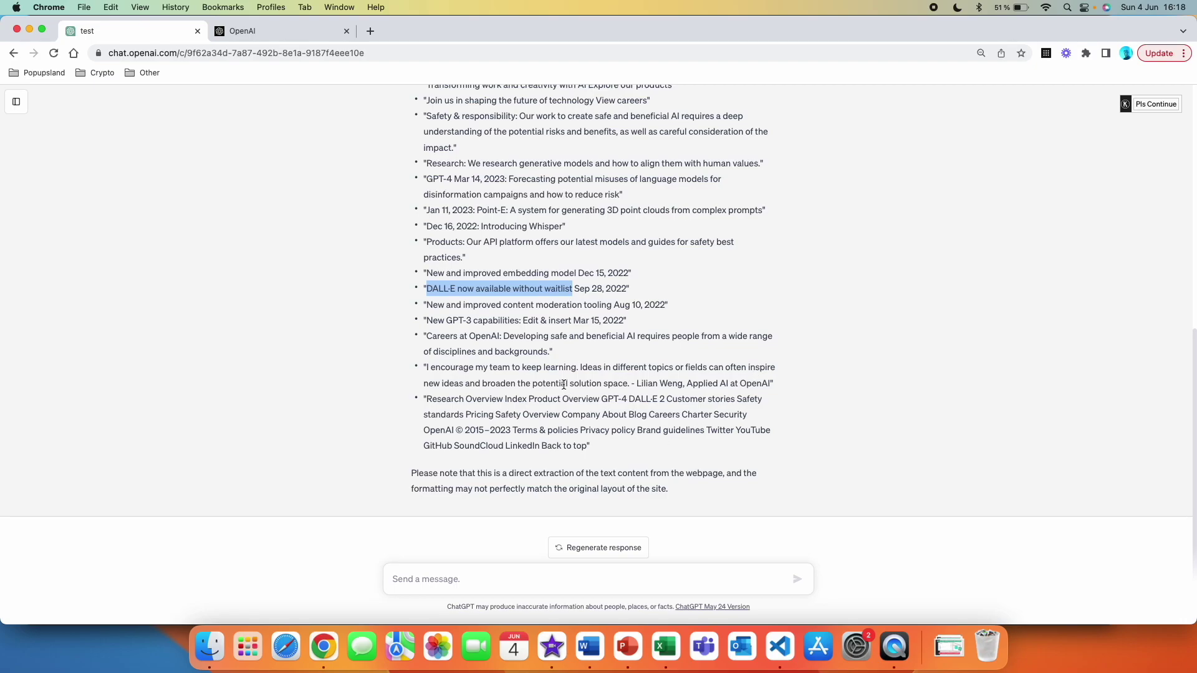
type("please scrape https://openai.com/ for links")
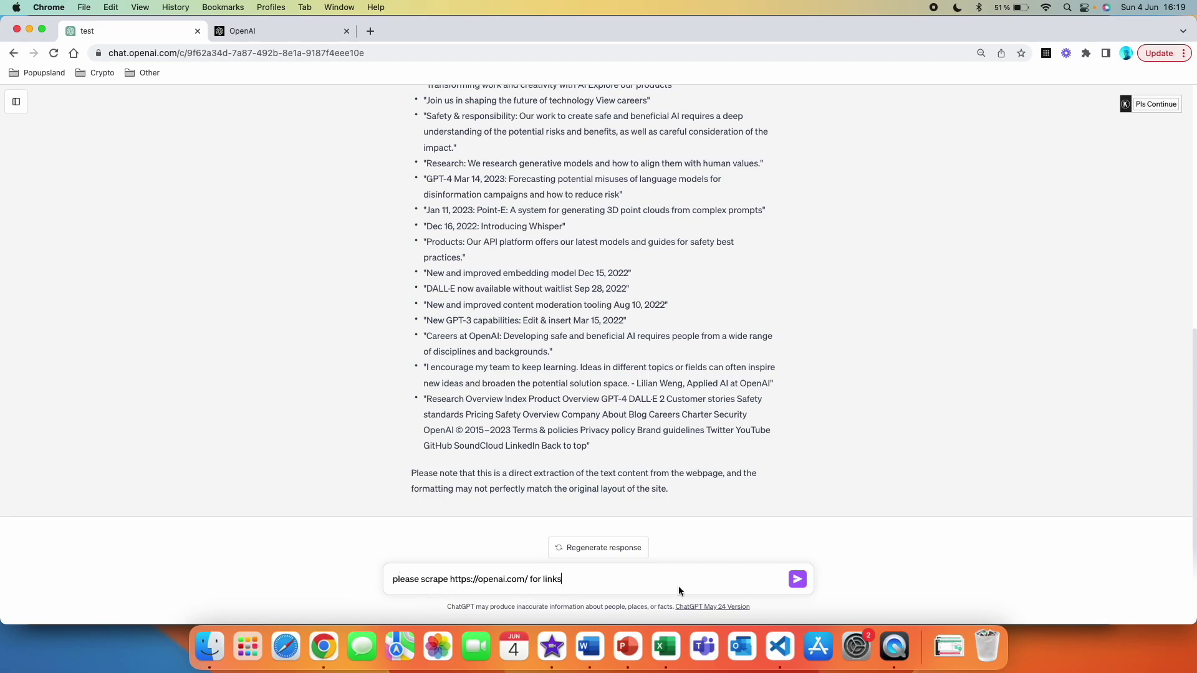
Send the openai.com links-scrape request and scroll through the returned link list.
left_click(795, 581)
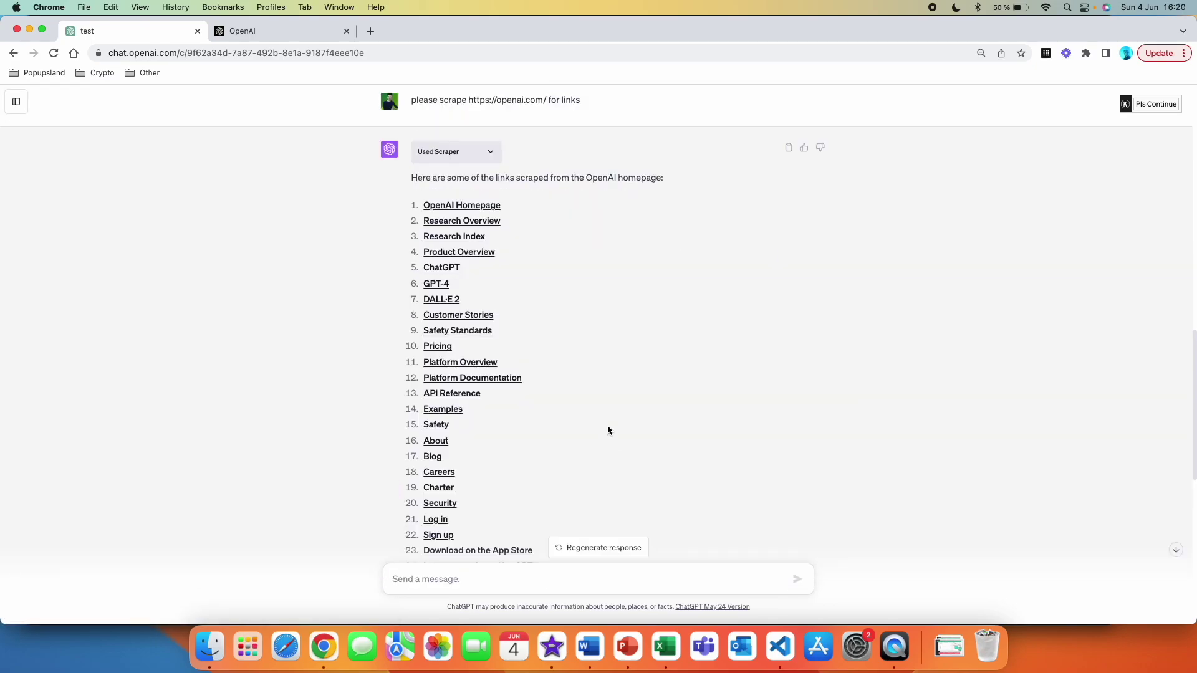
scroll(499, 318, "down", 6)
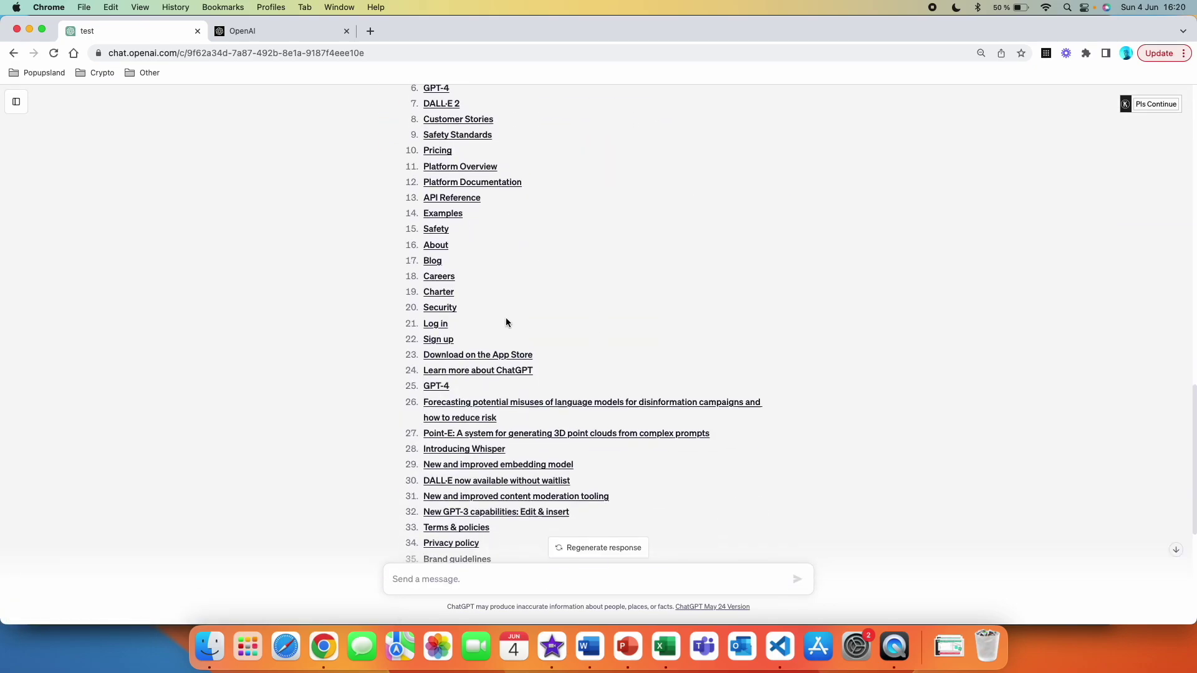
scroll(506, 321, "down", 2)
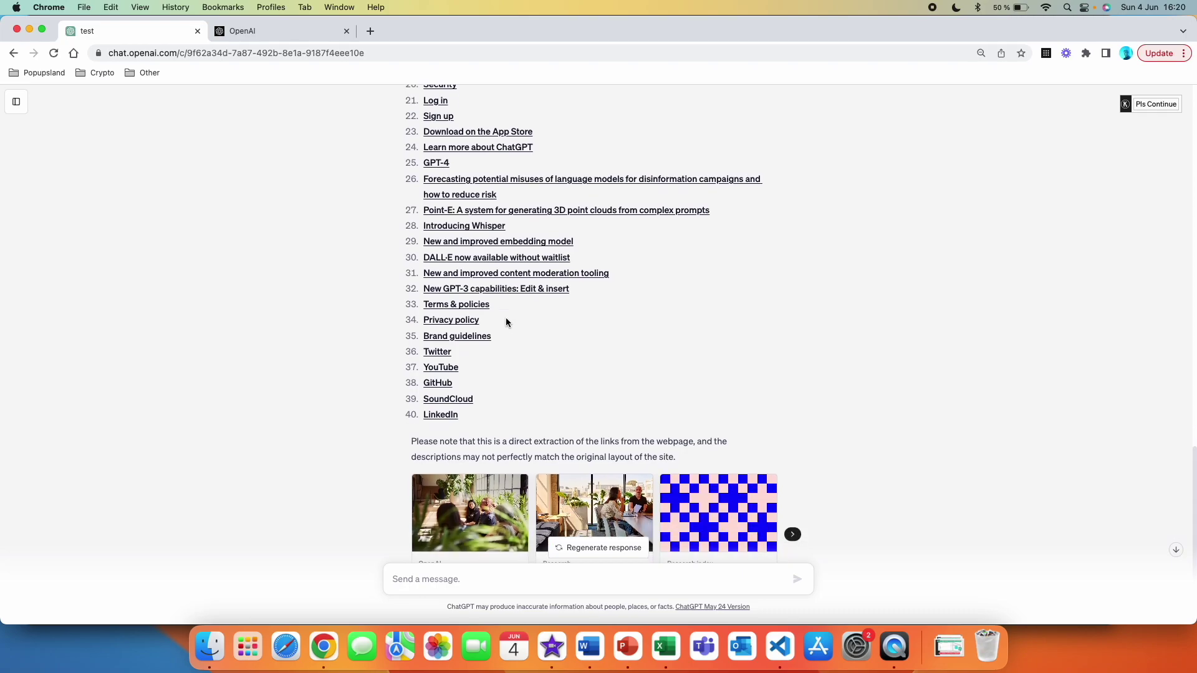
scroll(506, 321, "down", 4)
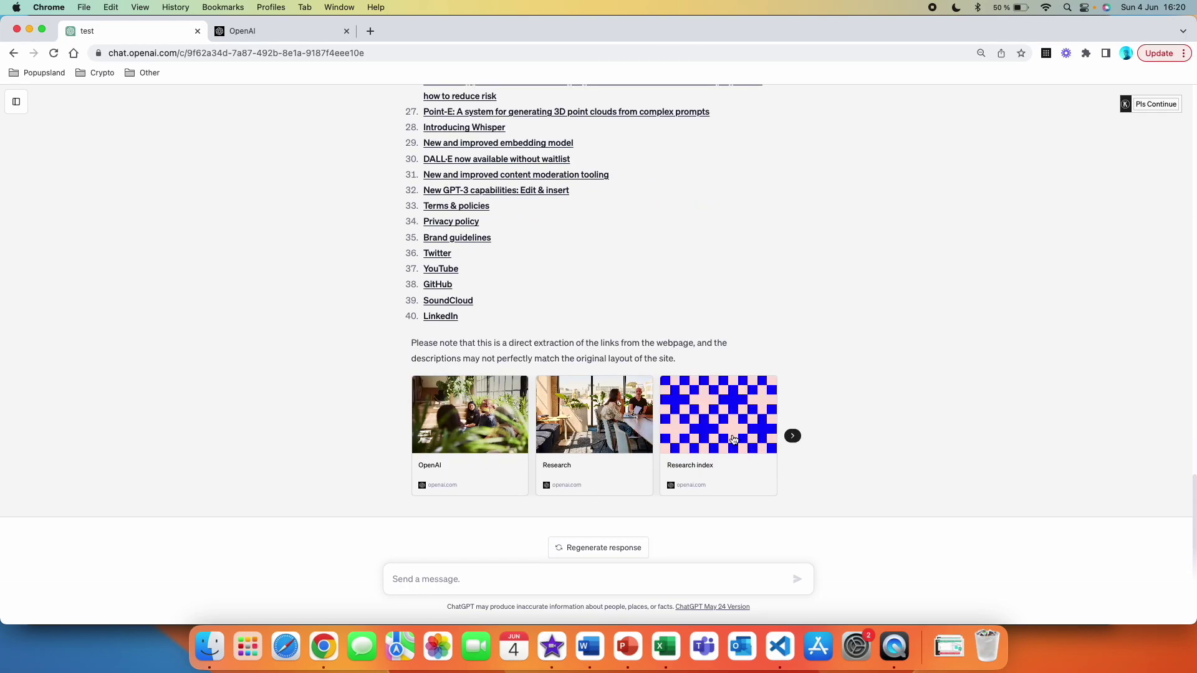
Page through the link preview cards and open the scraped Pricing link in a new tab.
left_click(792, 439)
left_click(792, 439)
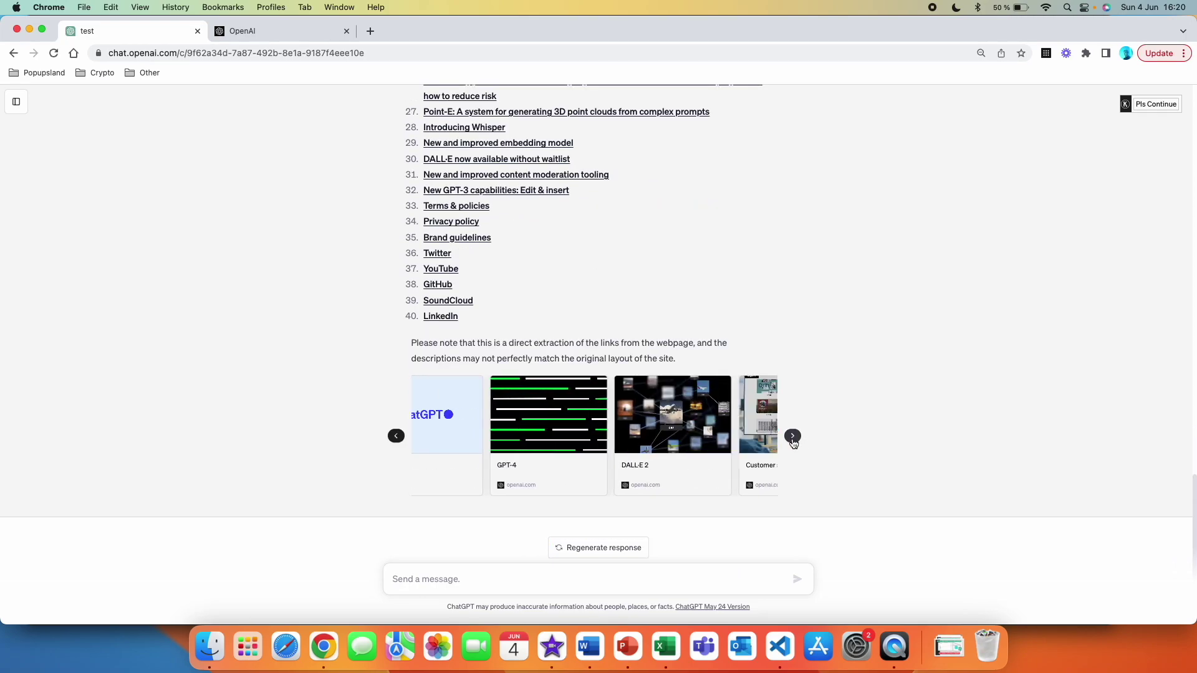
left_click(794, 440)
left_click(792, 437)
left_click(792, 436)
scroll(440, 288, "up", 8)
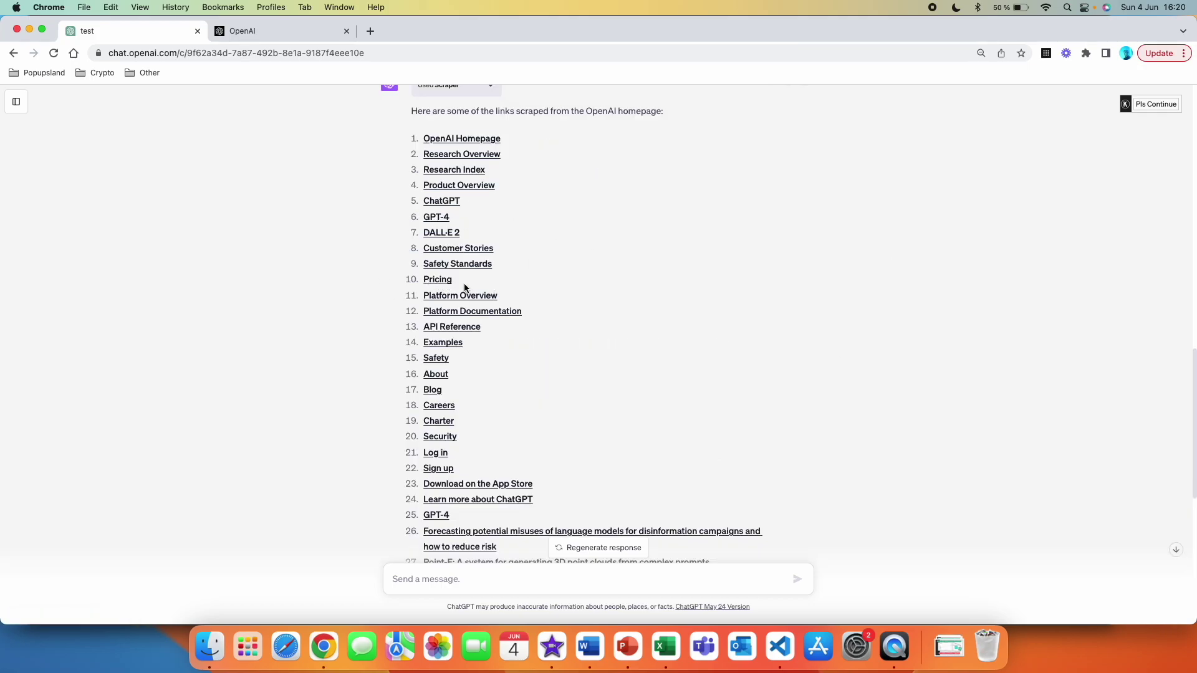
left_click(446, 284)
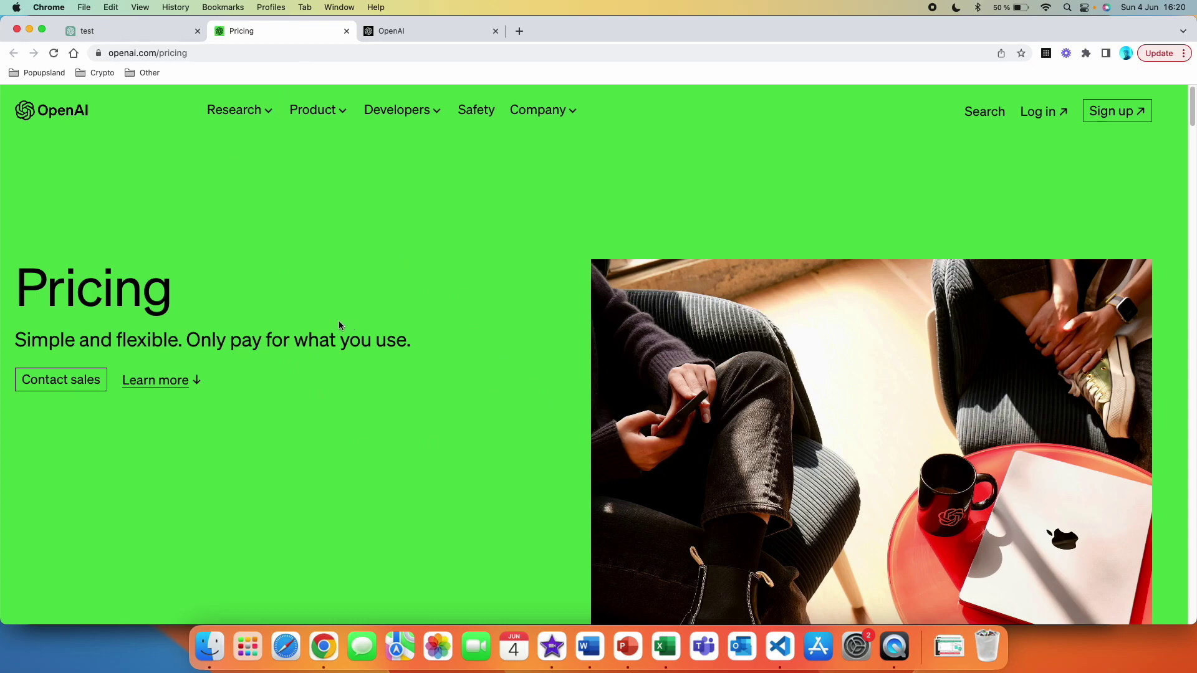
Compare the Pricing page with openai.com's product pages, then review the link list in ChatGPT.
left_click(435, 32)
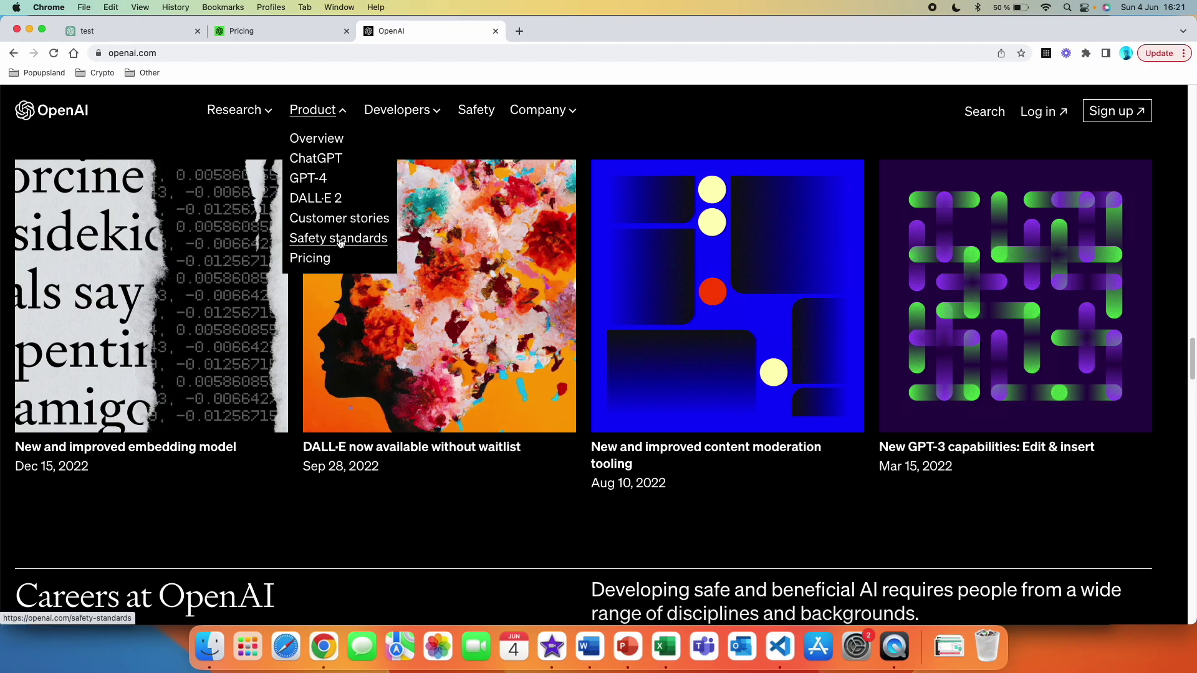
key("ctrl+Tab")
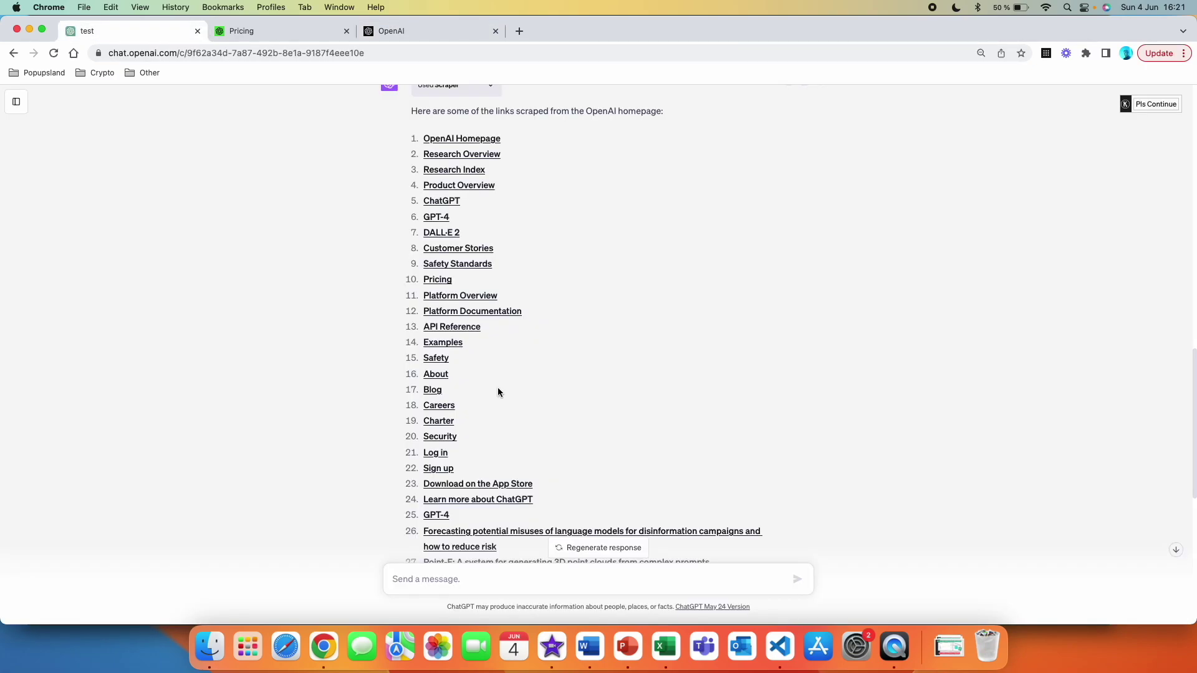
scroll(511, 392, "down", 7)
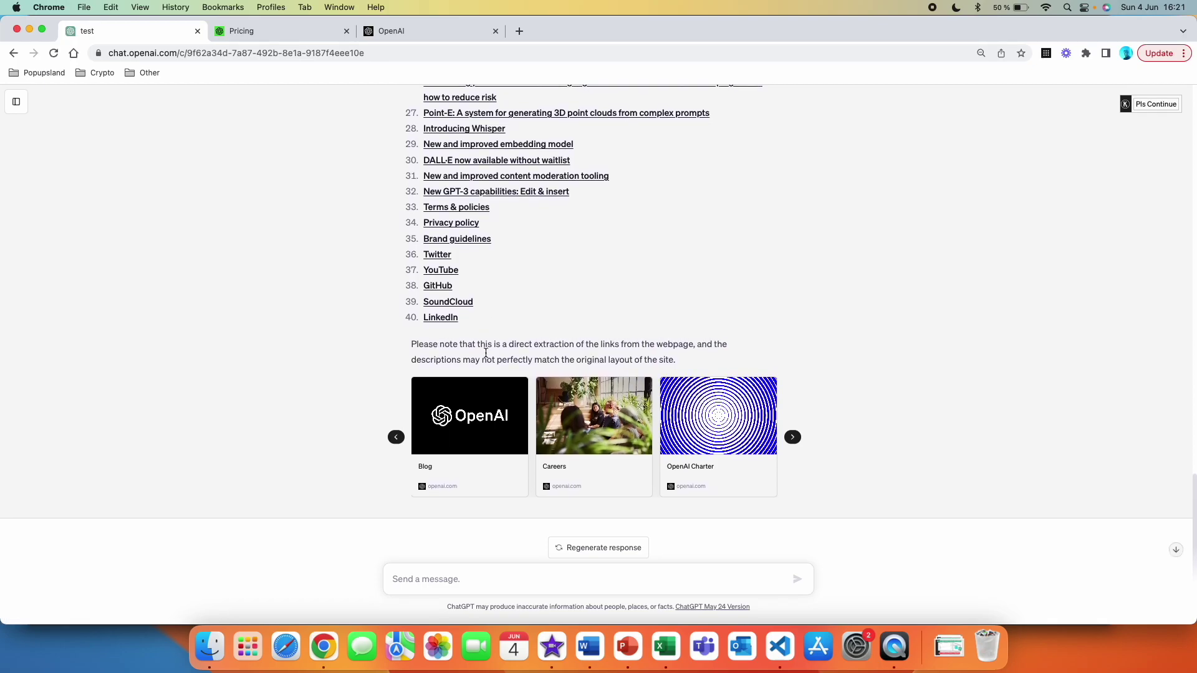
scroll(485, 353, "up", 3)
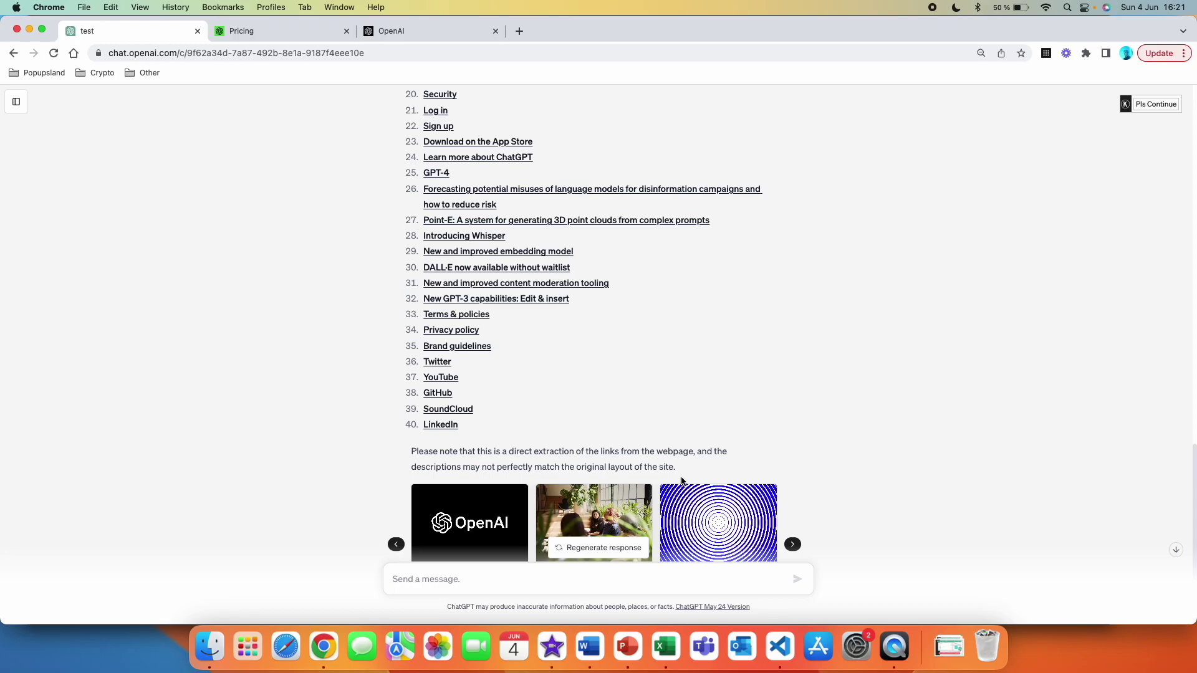
scroll(723, 481, "down", 3)
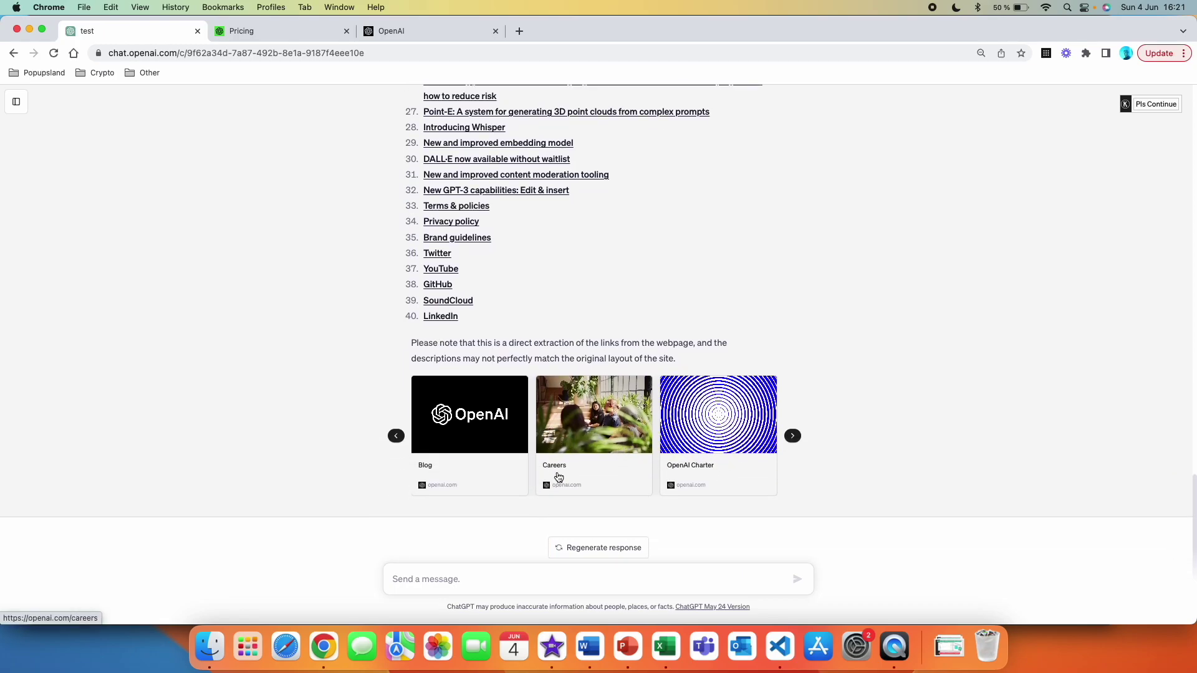
Open the Careers card, check it against openai.com's Company menu, and close the homepage tab.
left_click(569, 441)
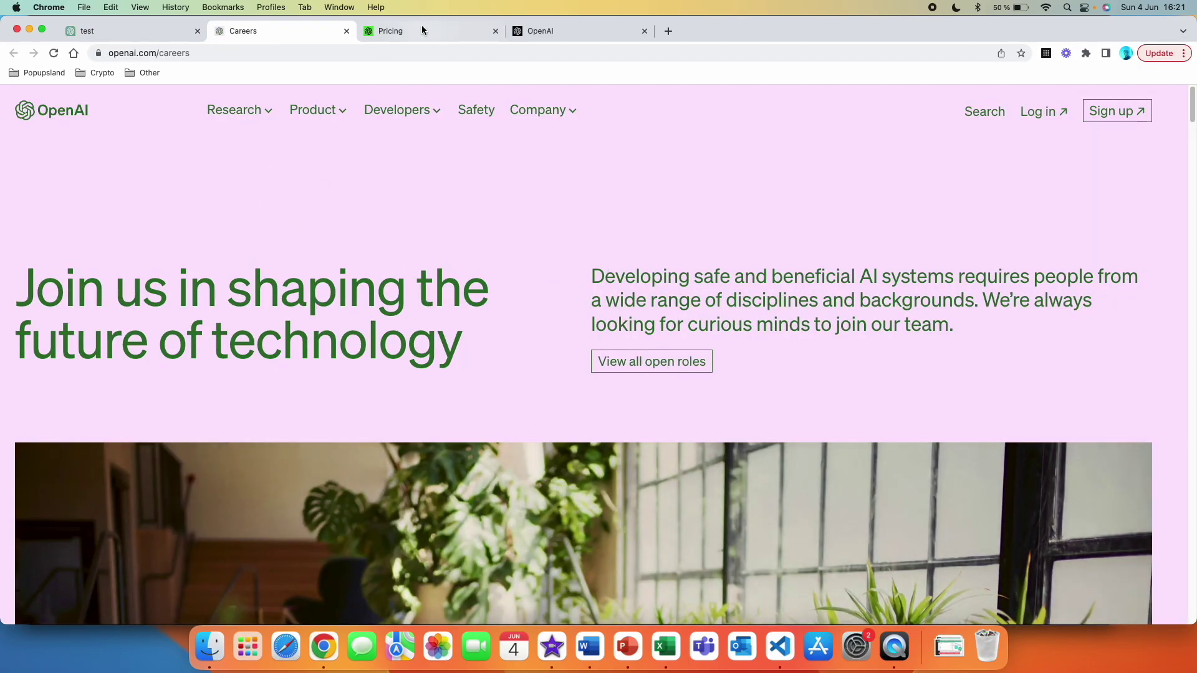
left_click(548, 31)
left_click(561, 119)
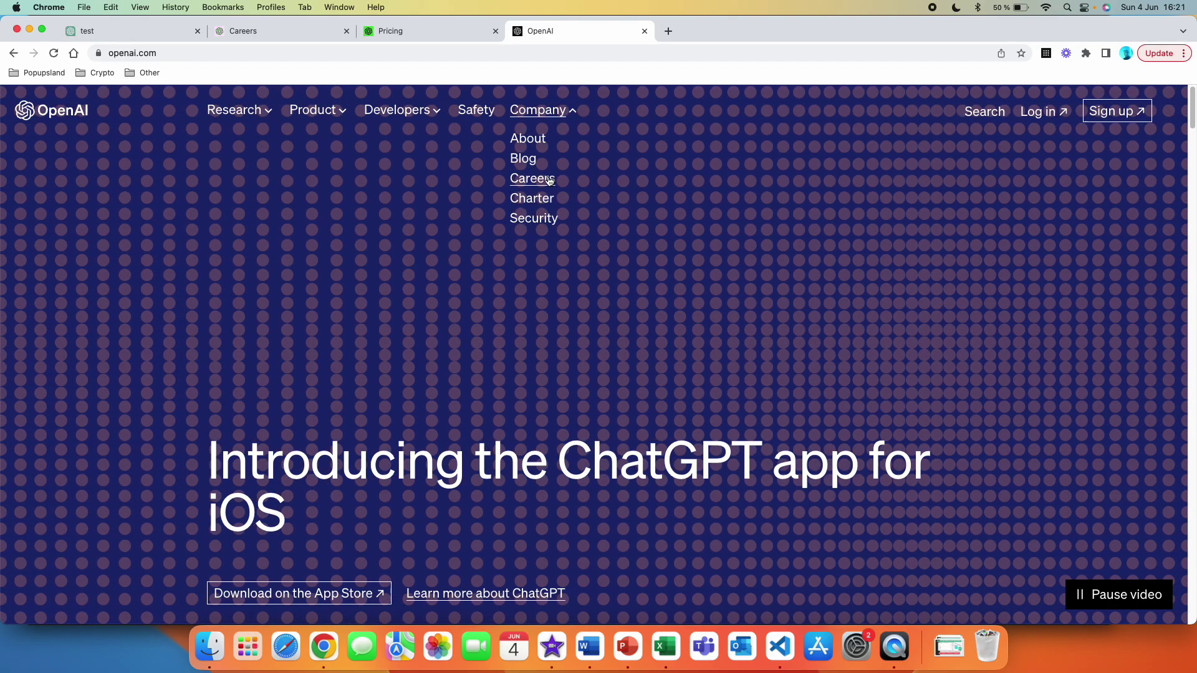
key("super+w")
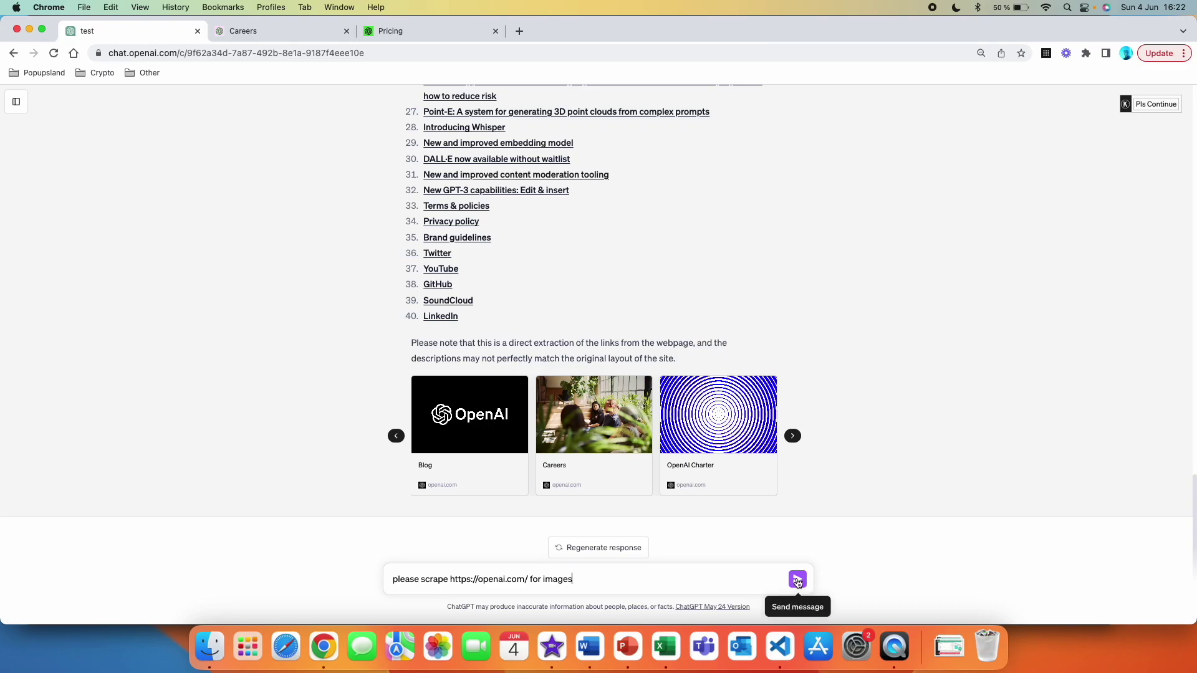
Send the images-scrape request, compare the site's images on openai.com, and return to the chat.
left_click(797, 579)
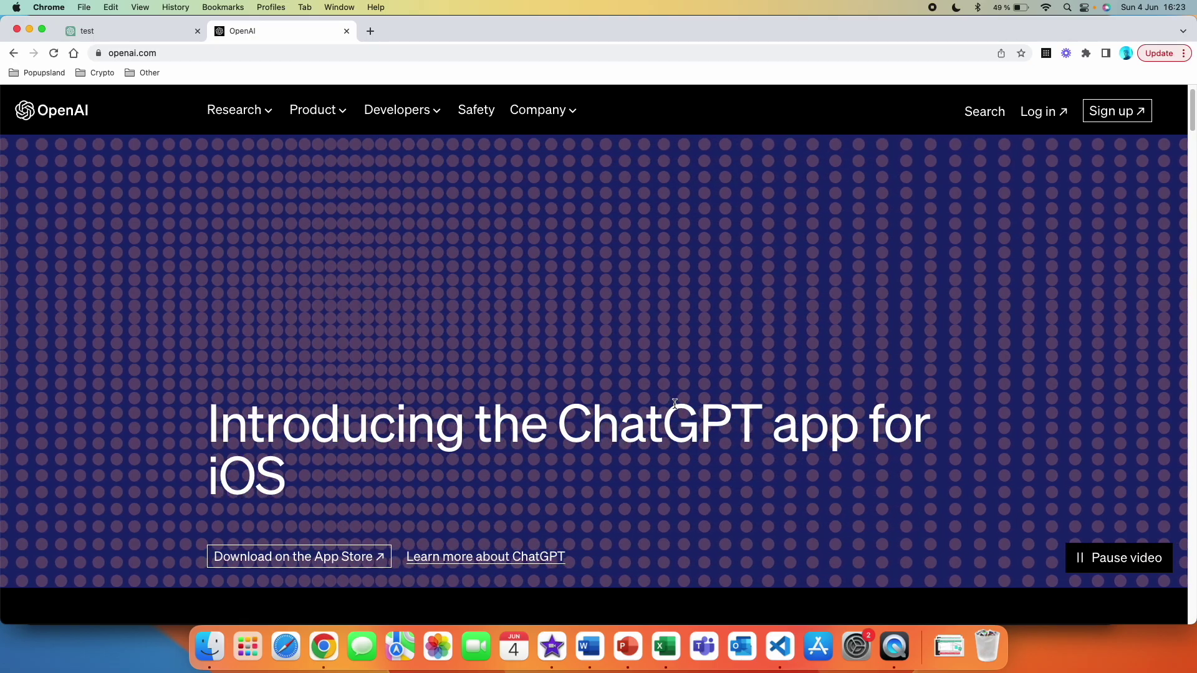
scroll(873, 397, "down", 10)
scroll(873, 397, "down", 20)
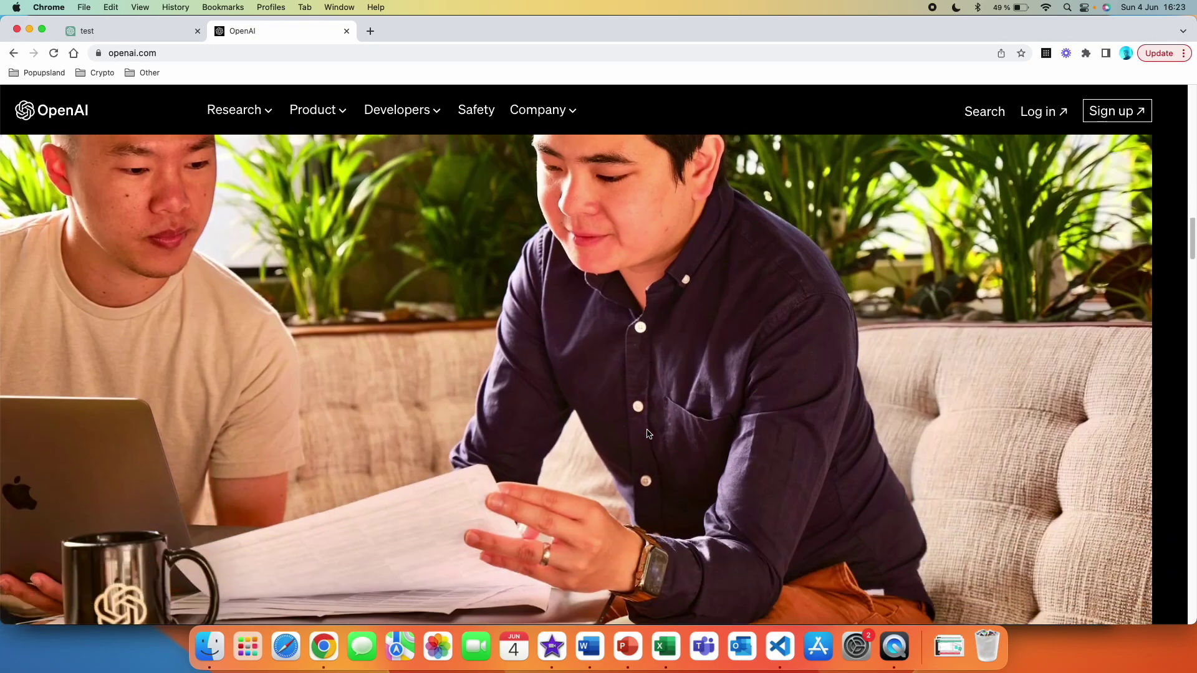
scroll(648, 434, "down", 5)
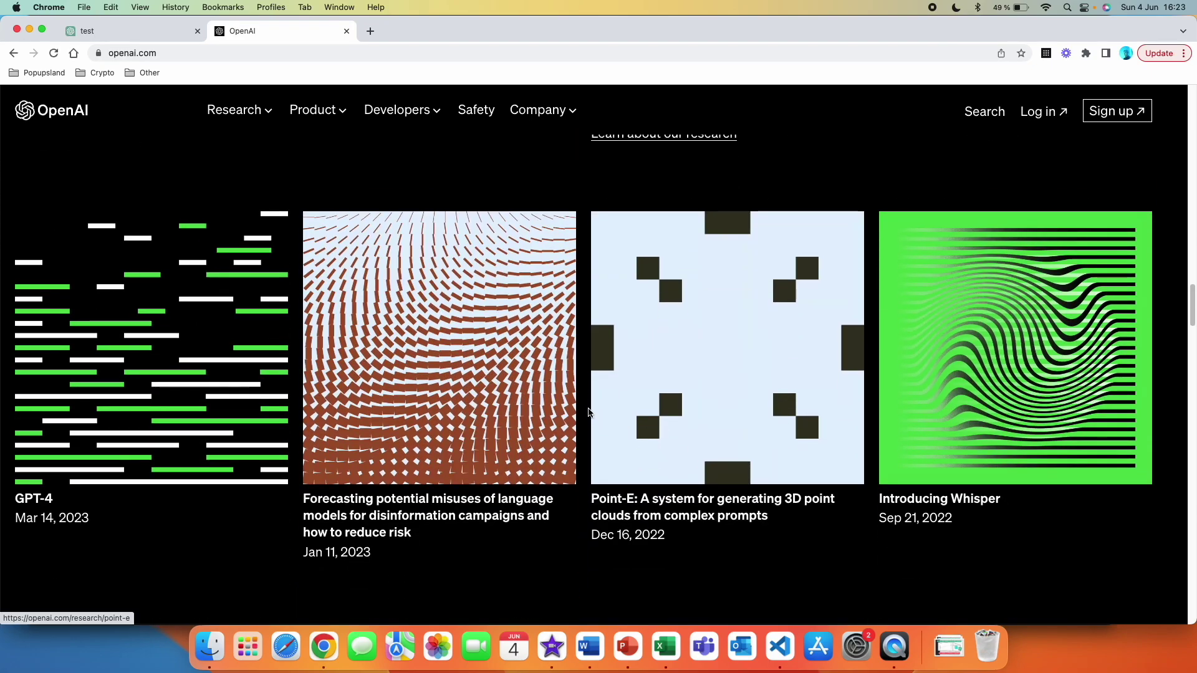
scroll(587, 411, "down", 7)
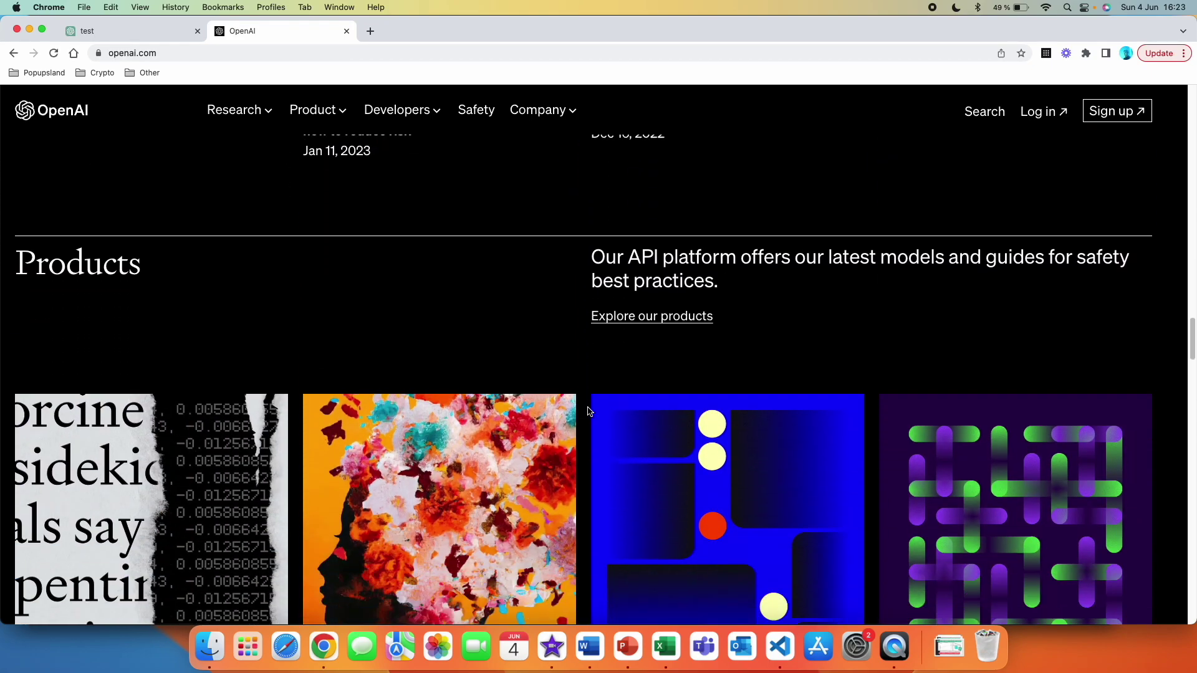
left_click(128, 31)
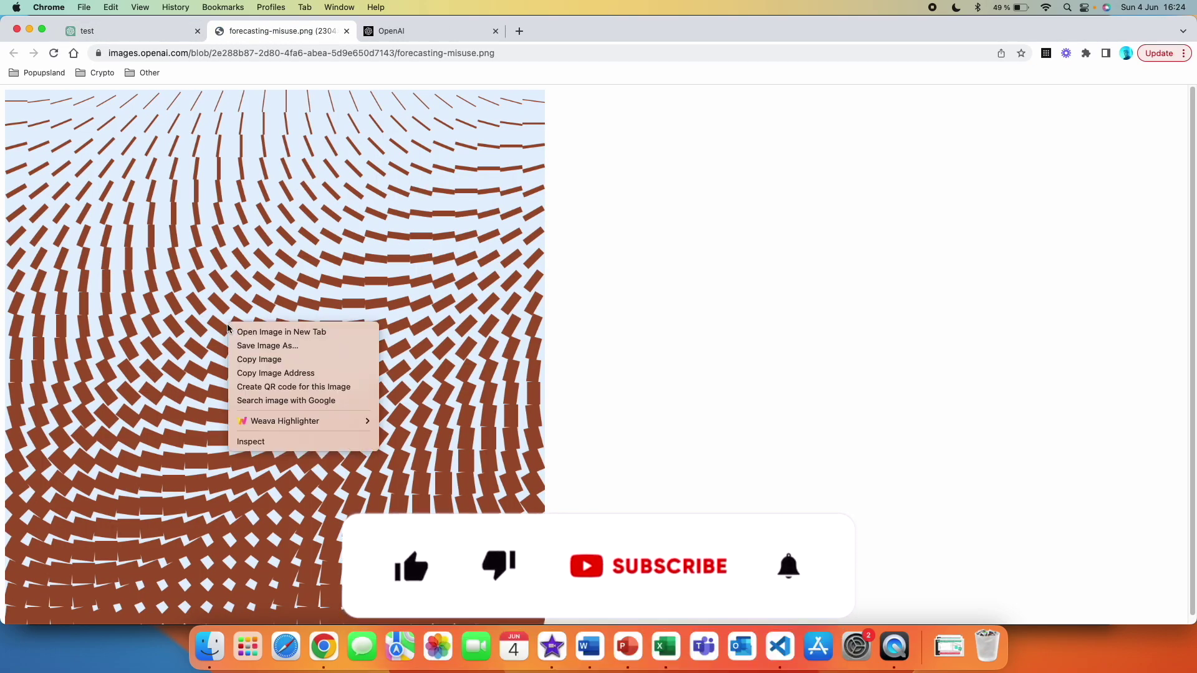
Save the Forecasting Misuse image to Downloads as forecasting-misuse.webp.
left_click(243, 344)
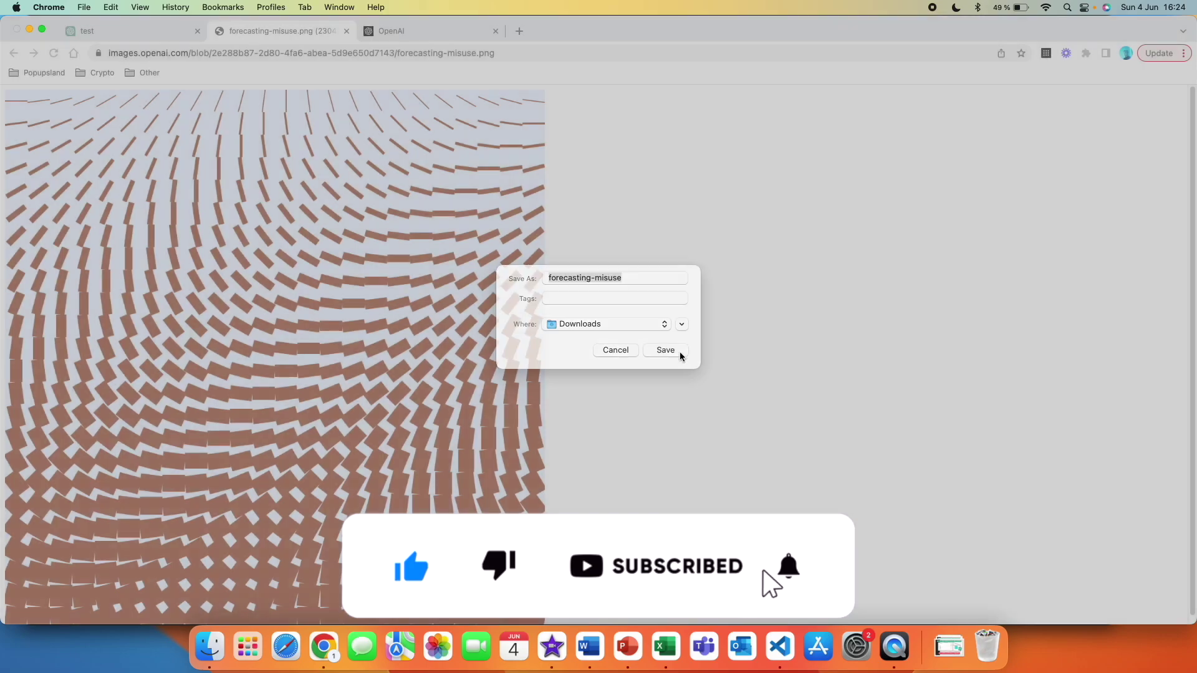
left_click(665, 353)
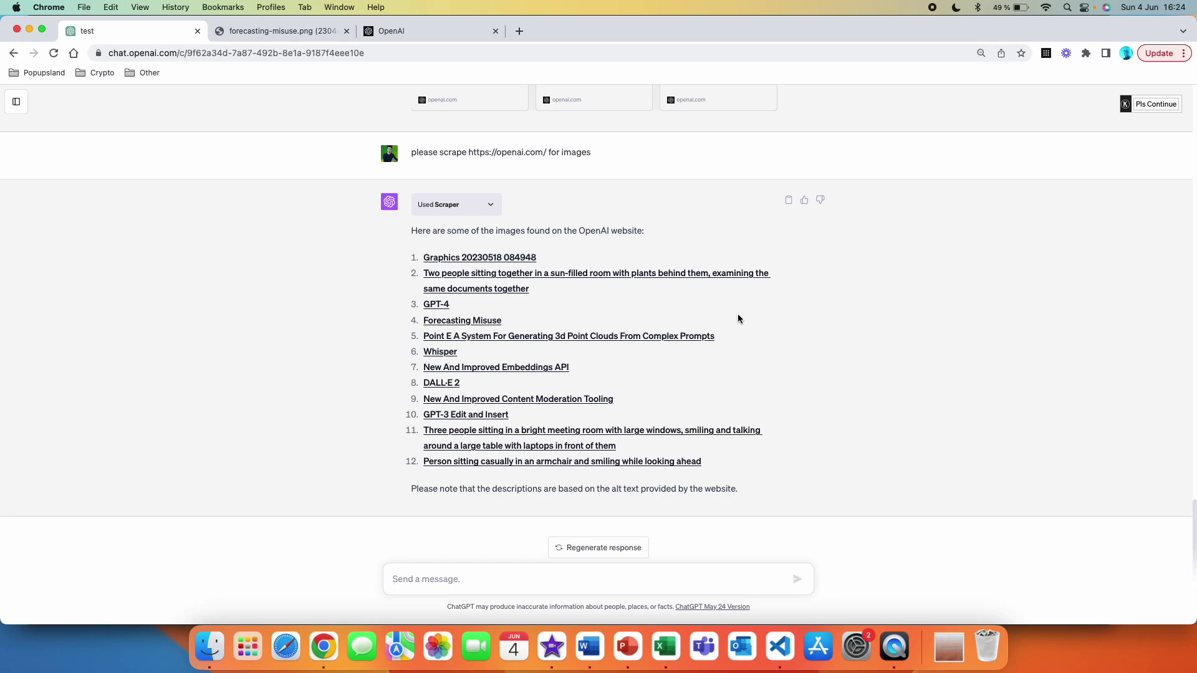
Open image items 10 and 11 (gpt-3-edit-insert.jpg, stangel-2022-1598.jpg) in new tabs, returning to the chat.
scroll(742, 330, "up", 10)
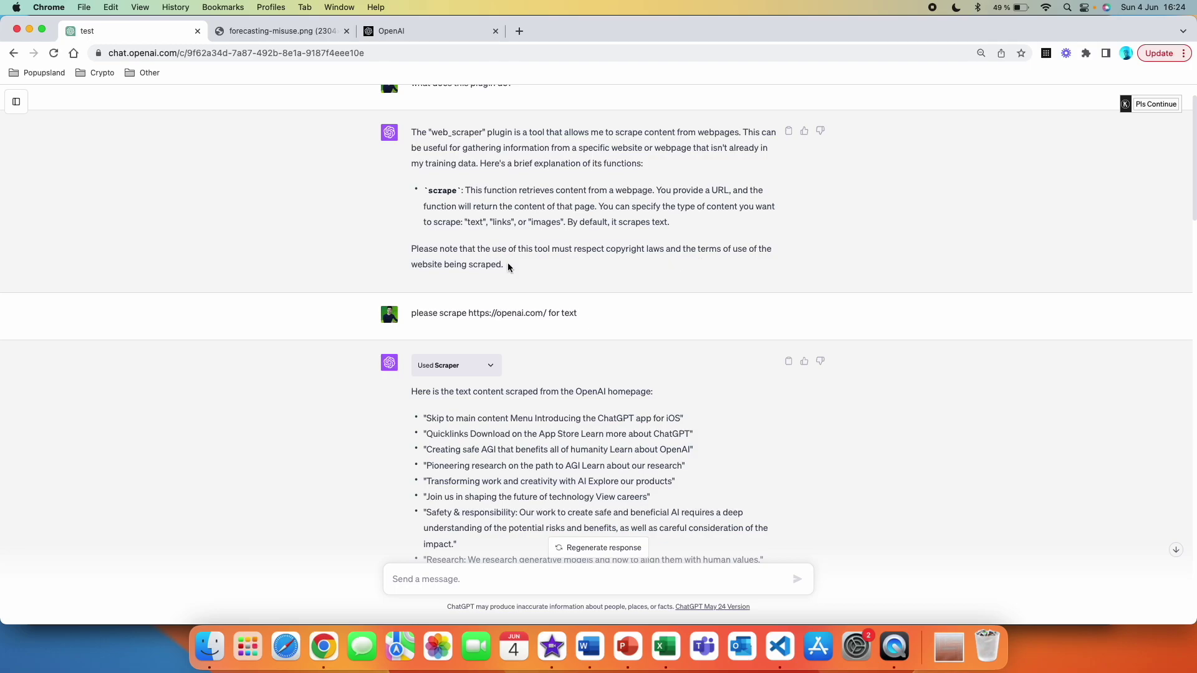
scroll(507, 267, "down", 15)
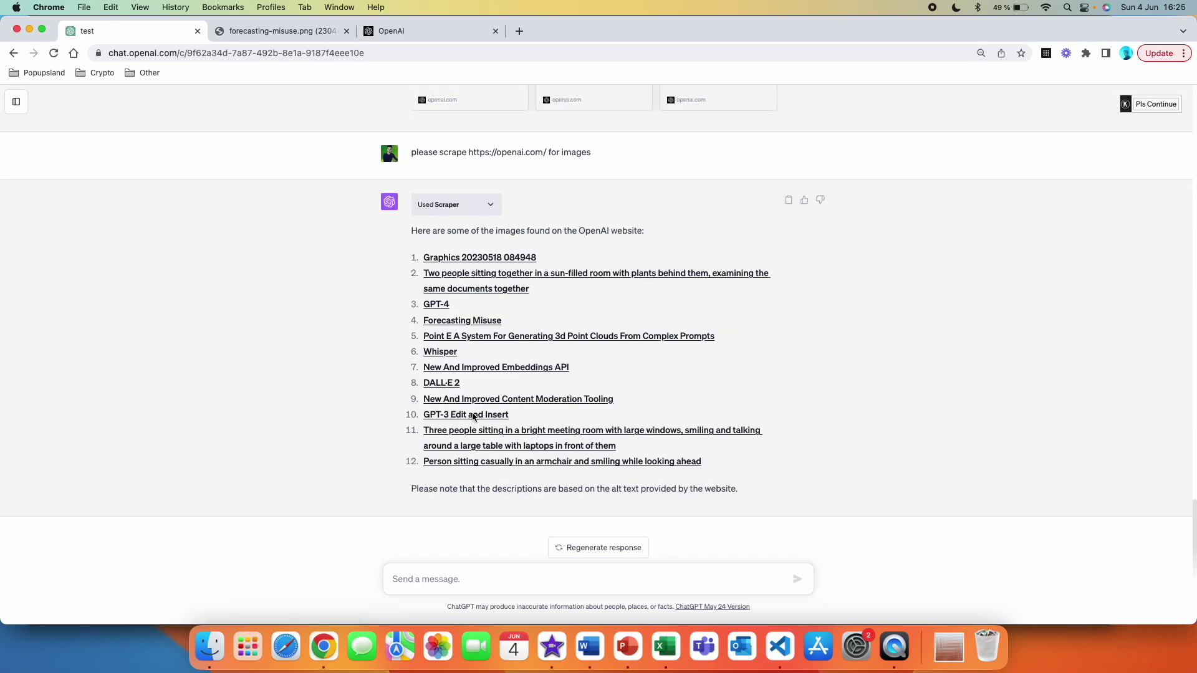
left_click(475, 415)
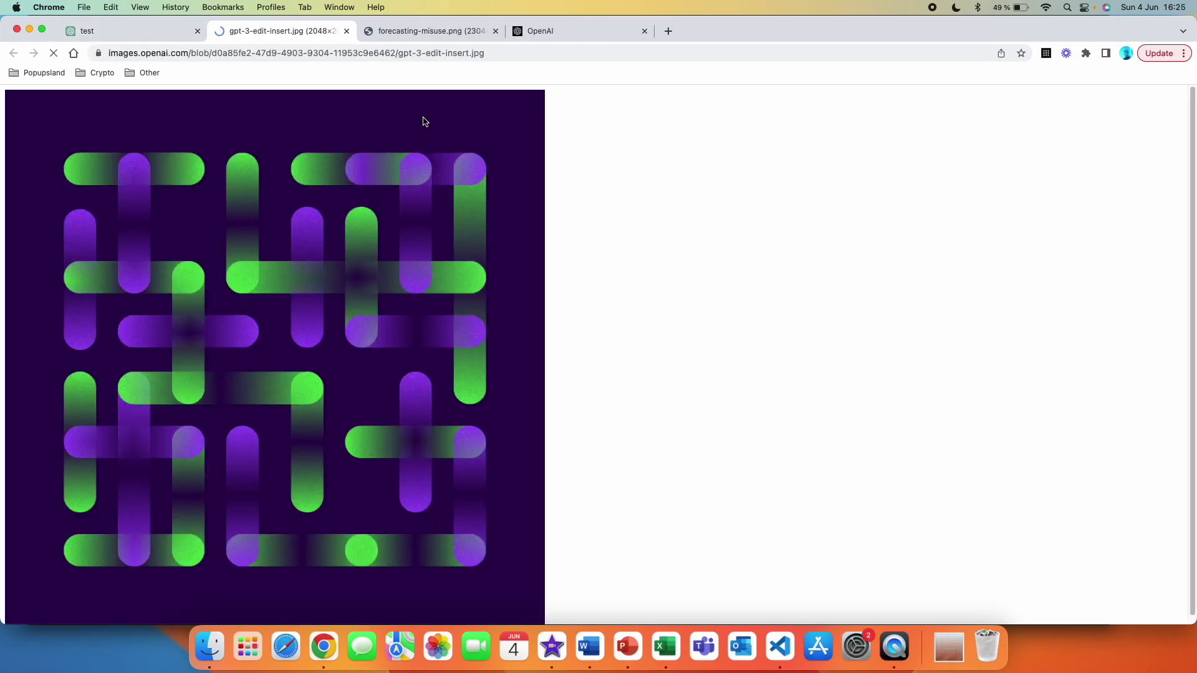
left_click(132, 28)
left_click(472, 432)
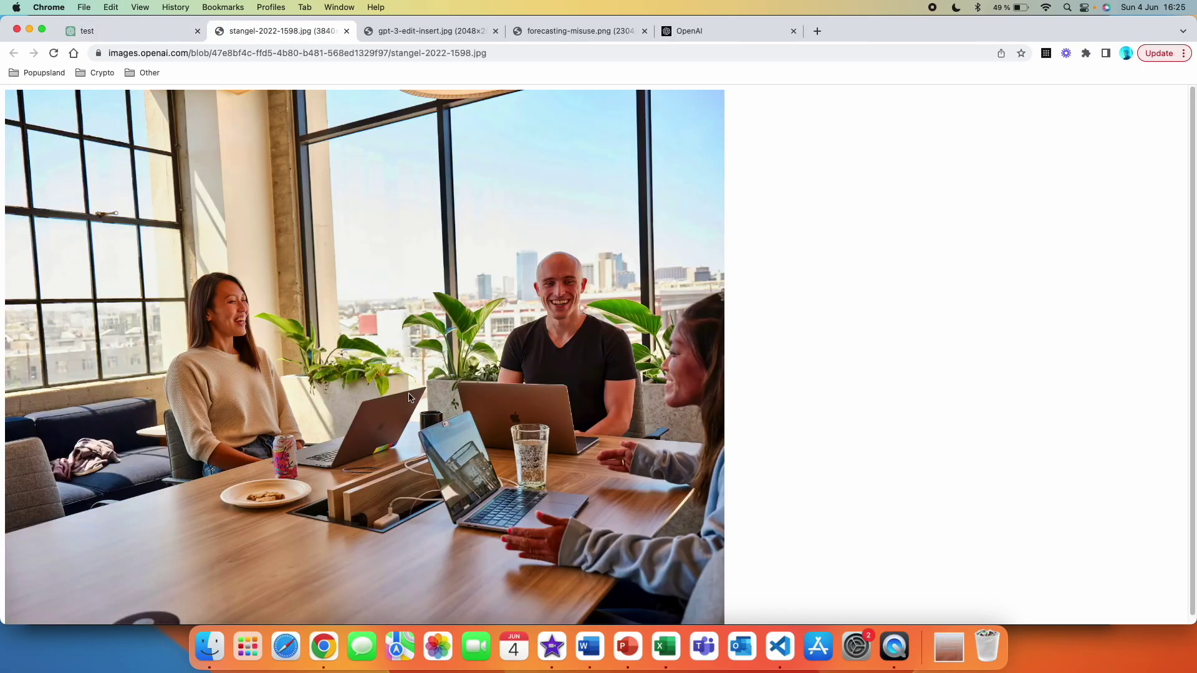
key("ctrl+shift+Tab")
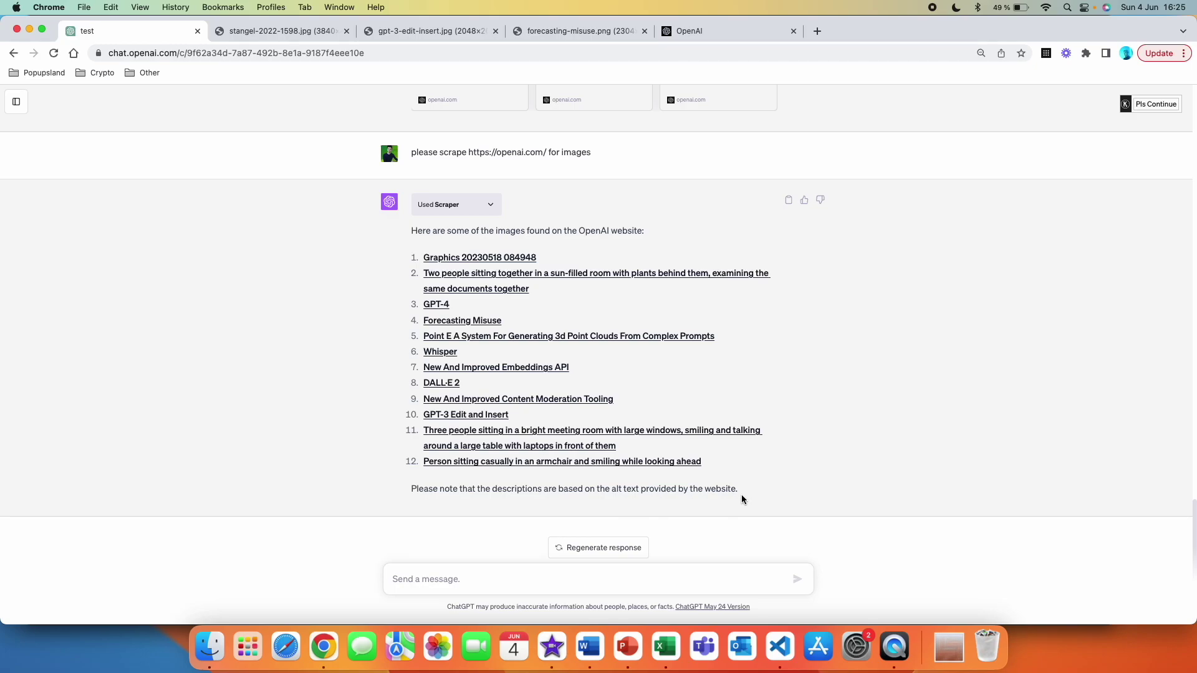
scroll(903, 359, "up", 6)
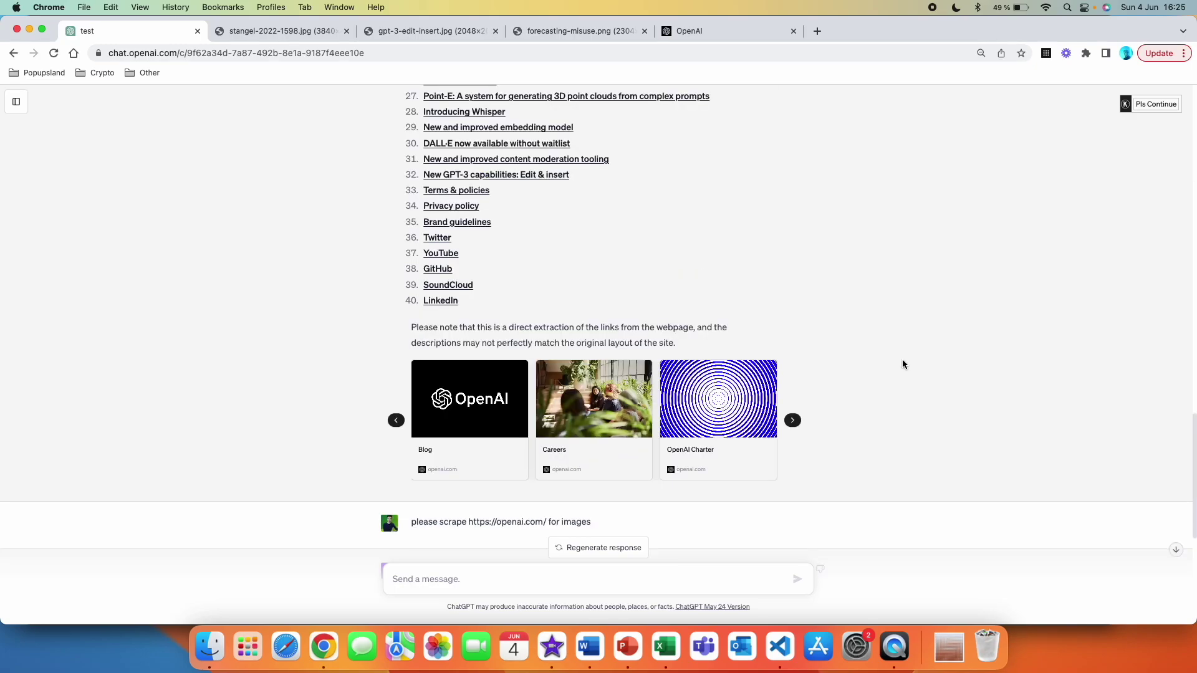